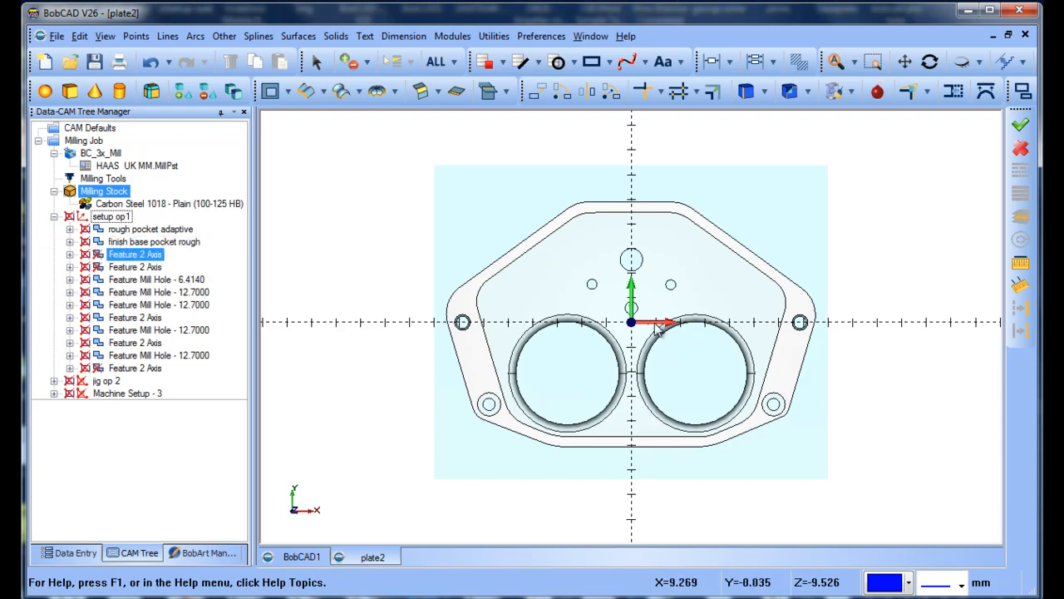
Examine the plate model inside its milling stock from several angles, including the pocket, bores and holes.
{"action": "mouse_move", "coordinate": [729, 389]}
{"action": "middle_mouse_down"}
{"action": "mouse_move", "coordinate": [742, 335]}
{"action": "mouse_move", "coordinate": [693, 342]}
{"action": "middle_mouse_up"}
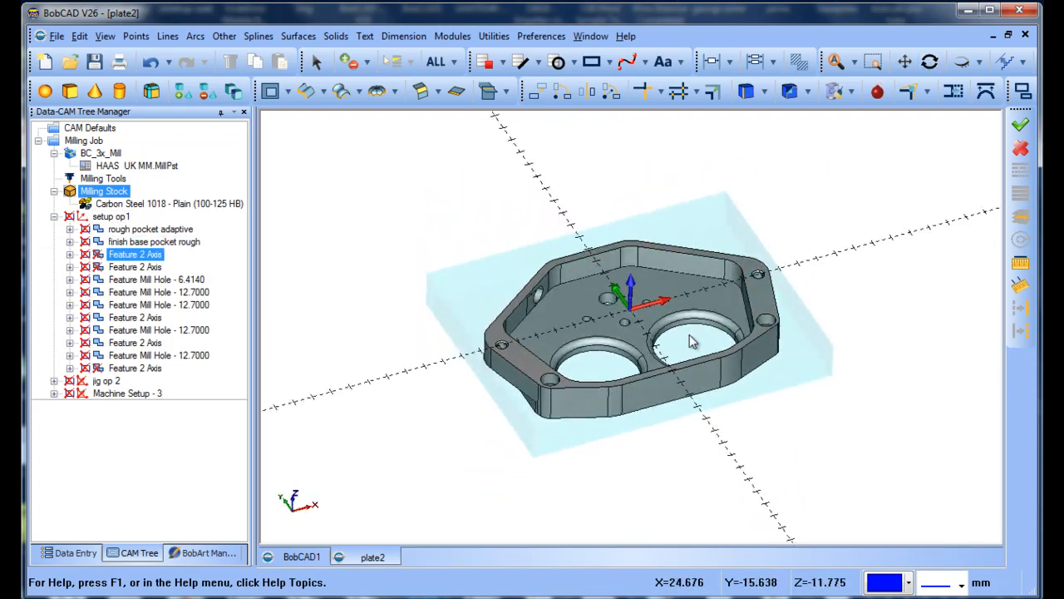
{"action": "scroll", "coordinate": [693, 341], "scroll_direction": "up", "scroll_amount": 3}
{"action": "scroll", "coordinate": [693, 342], "scroll_direction": "down", "scroll_amount": 2}
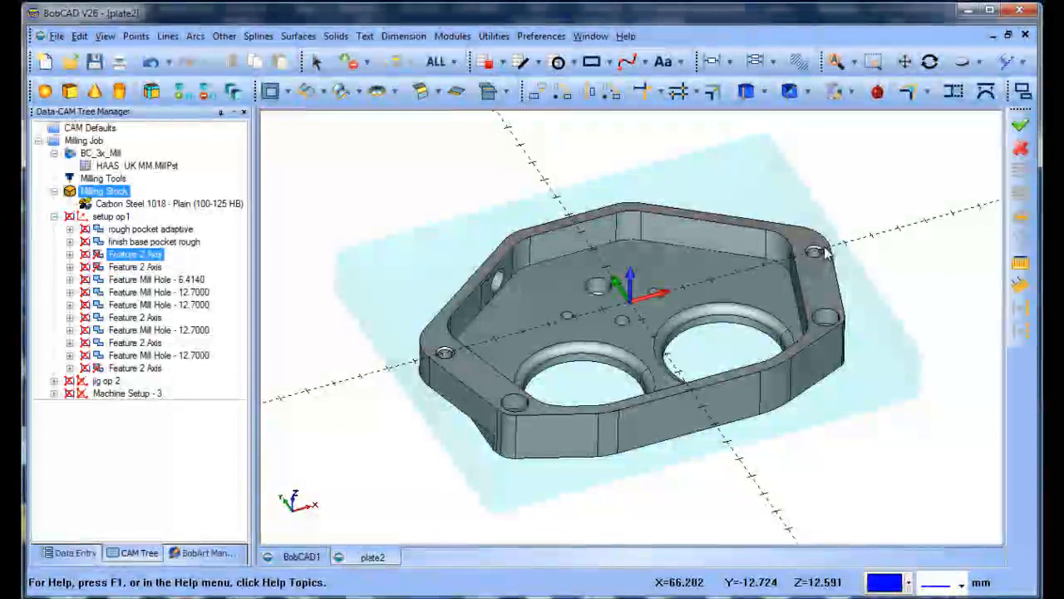
{"action": "middle_click_drag", "start_coordinate": [816, 307], "coordinate": [583, 366]}
{"action": "mouse_move", "coordinate": [601, 317]}
{"action": "middle_mouse_down"}
{"action": "mouse_move", "coordinate": [607, 336]}
{"action": "mouse_move", "coordinate": [578, 334]}
{"action": "mouse_move", "coordinate": [583, 327]}
{"action": "middle_mouse_up"}
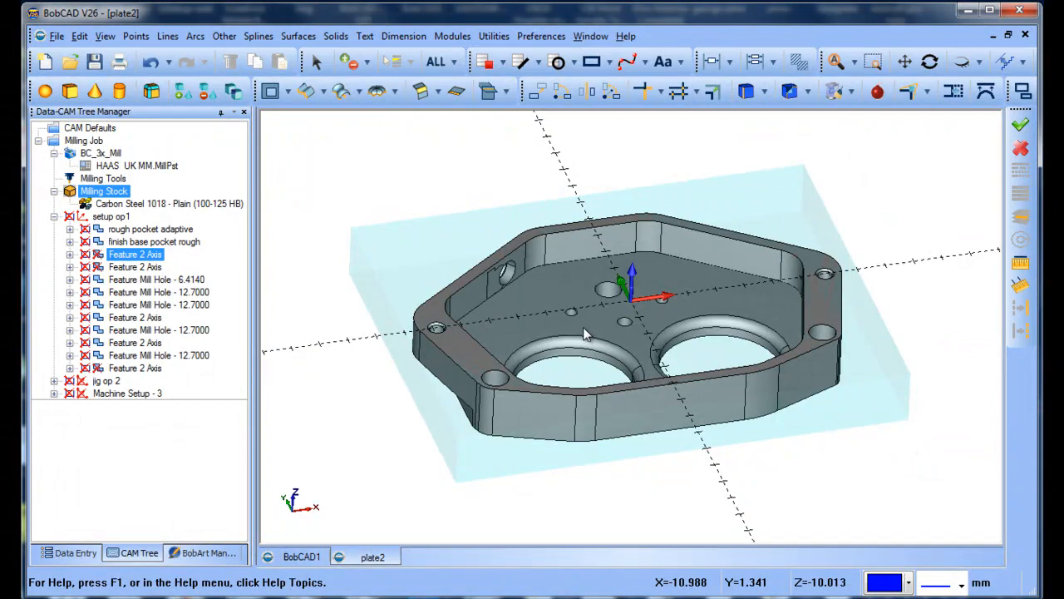
{"action": "mouse_move", "coordinate": [583, 326]}
{"action": "middle_mouse_down"}
{"action": "mouse_move", "coordinate": [599, 369]}
{"action": "mouse_move", "coordinate": [596, 336]}
{"action": "middle_mouse_up"}
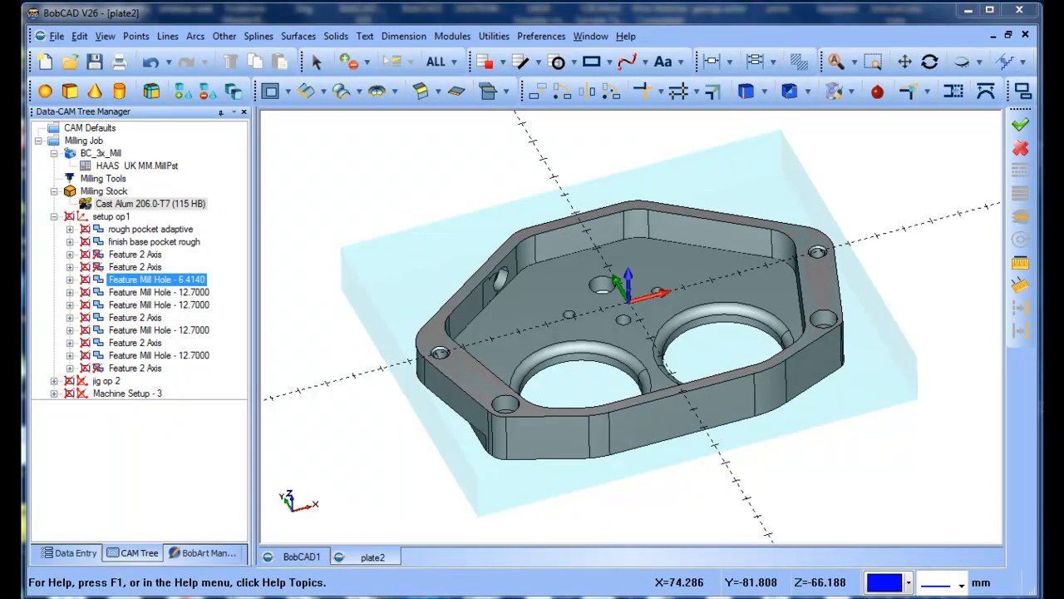
Review the milling job's machine, HAAS post processor, setup op1 and its two pocket features, rough pocket adaptive and finish base pocket rough.
{"action": "left_click", "coordinate": [114, 154]}
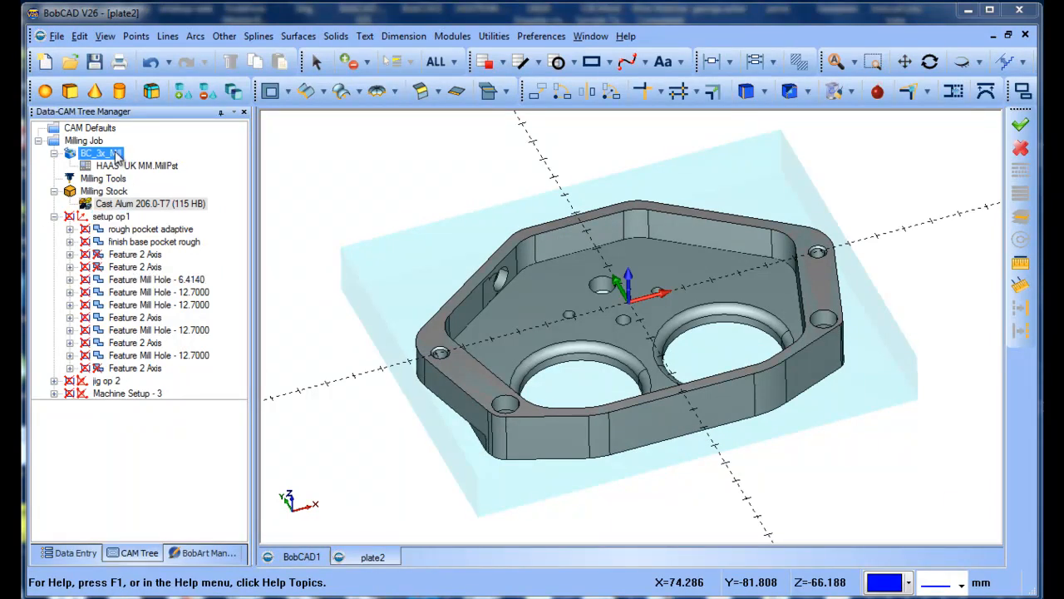
{"action": "left_click", "coordinate": [125, 165]}
{"action": "left_click", "coordinate": [114, 217]}
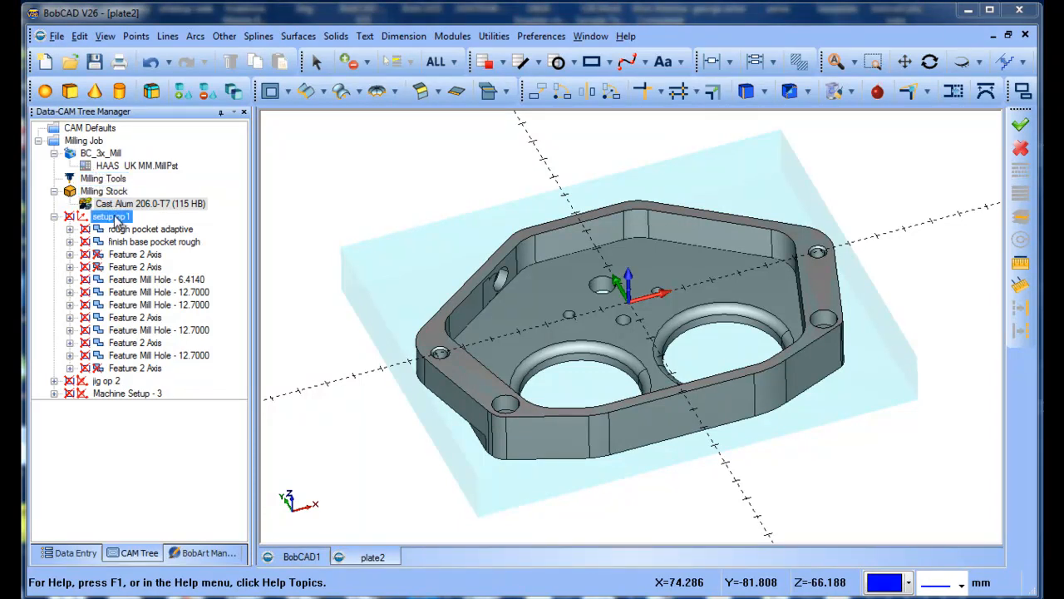
{"action": "left_click", "coordinate": [123, 230]}
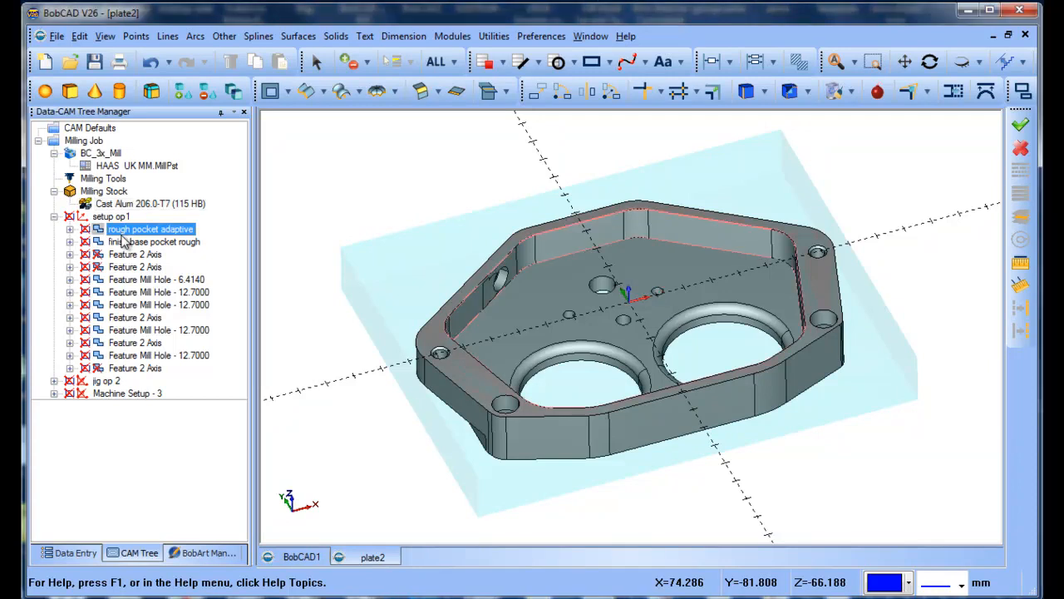
{"action": "left_click", "coordinate": [126, 242], "text": "ctrl"}
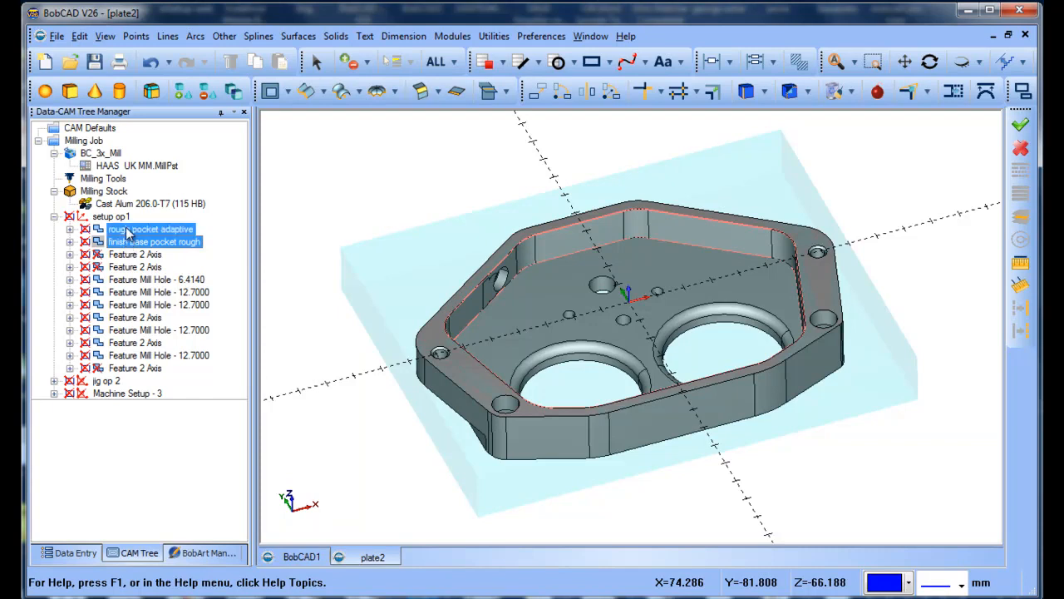
{"action": "left_click", "coordinate": [127, 231], "text": "ctrl"}
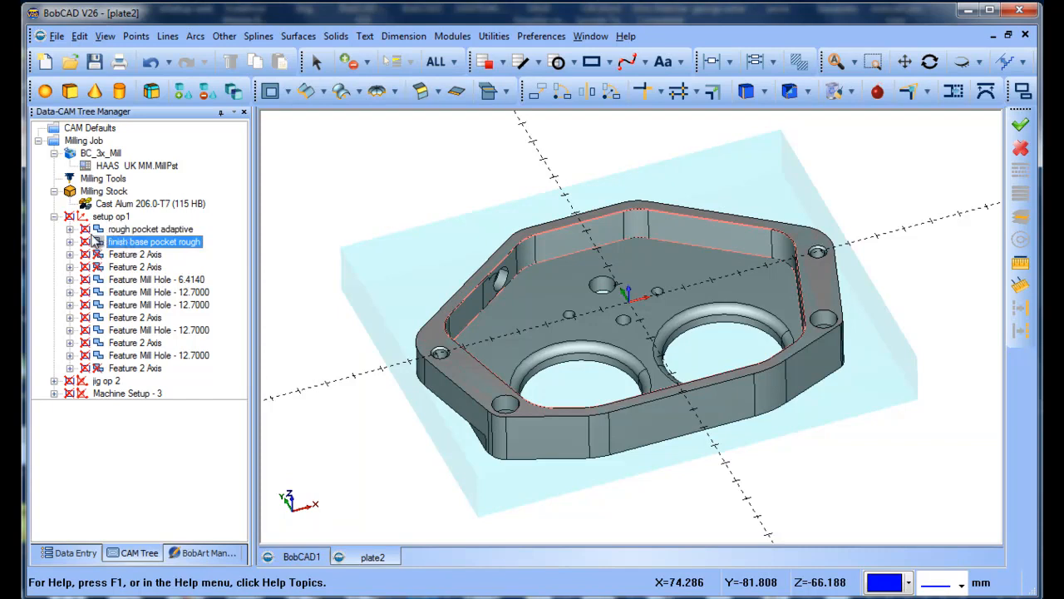
Display the toolpath of the rough pocket adaptive feature on the part.
{"action": "left_click", "coordinate": [92, 232], "text": "ctrl"}
{"action": "left_click", "coordinate": [90, 232], "text": "ctrl"}
{"action": "left_click", "coordinate": [90, 232], "text": "ctrl"}
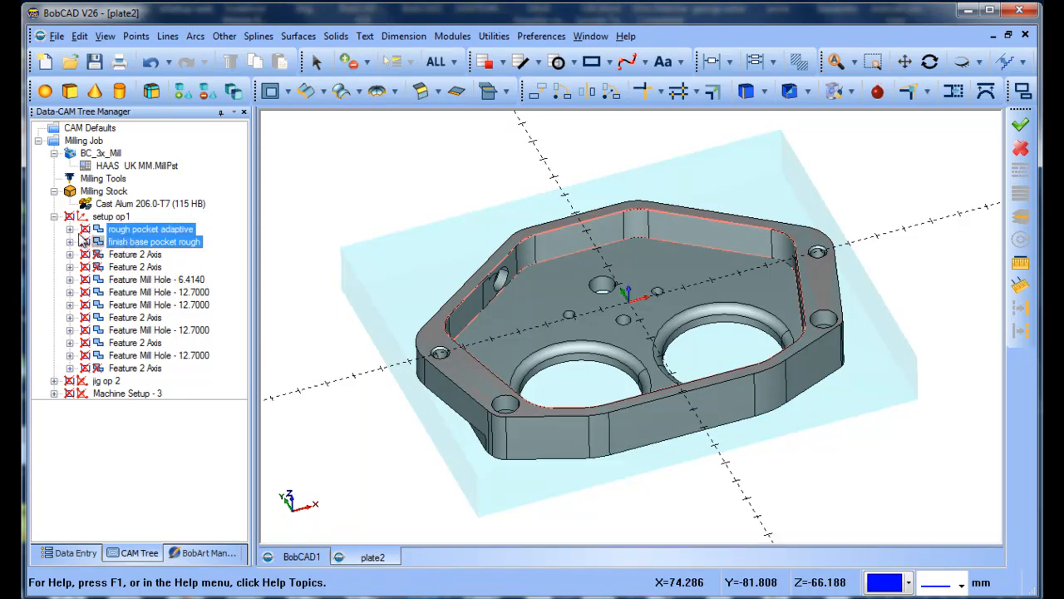
{"action": "left_click", "coordinate": [130, 231]}
{"action": "right_click", "coordinate": [130, 230]}
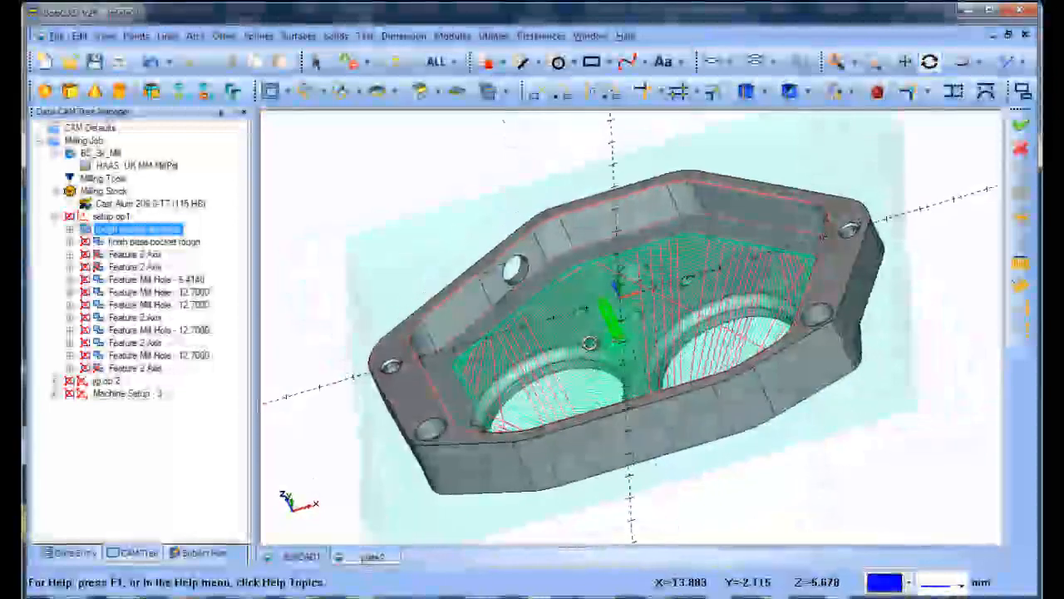
Examine the adaptive roughing toolpath from several angles, including a close look at the spiral entry into the pocket.
{"action": "middle_click_drag", "start_coordinate": [590, 343], "coordinate": [612, 304]}
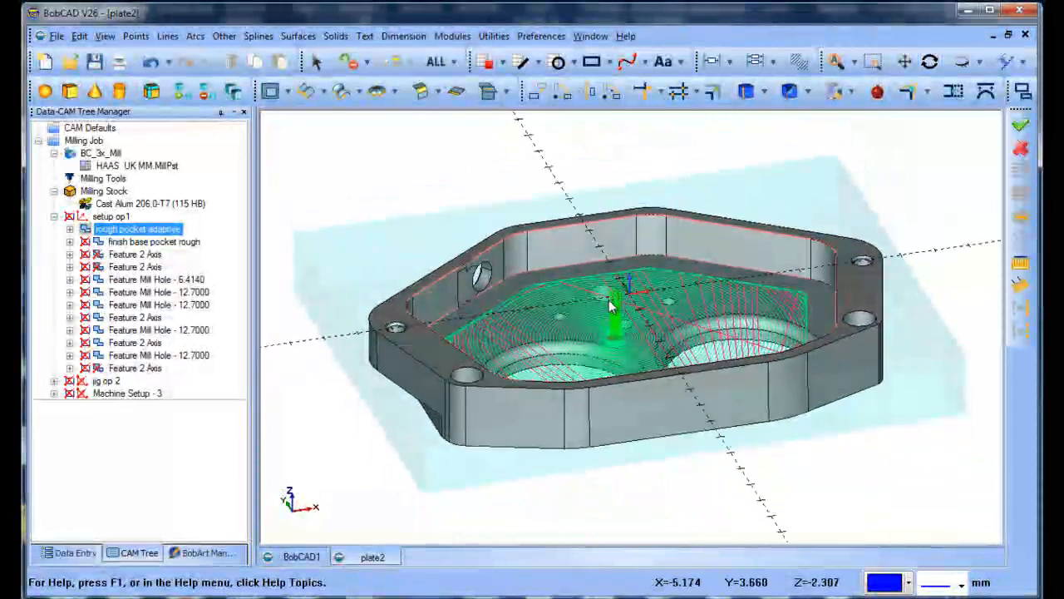
{"action": "middle_click_drag", "start_coordinate": [613, 323], "coordinate": [608, 334]}
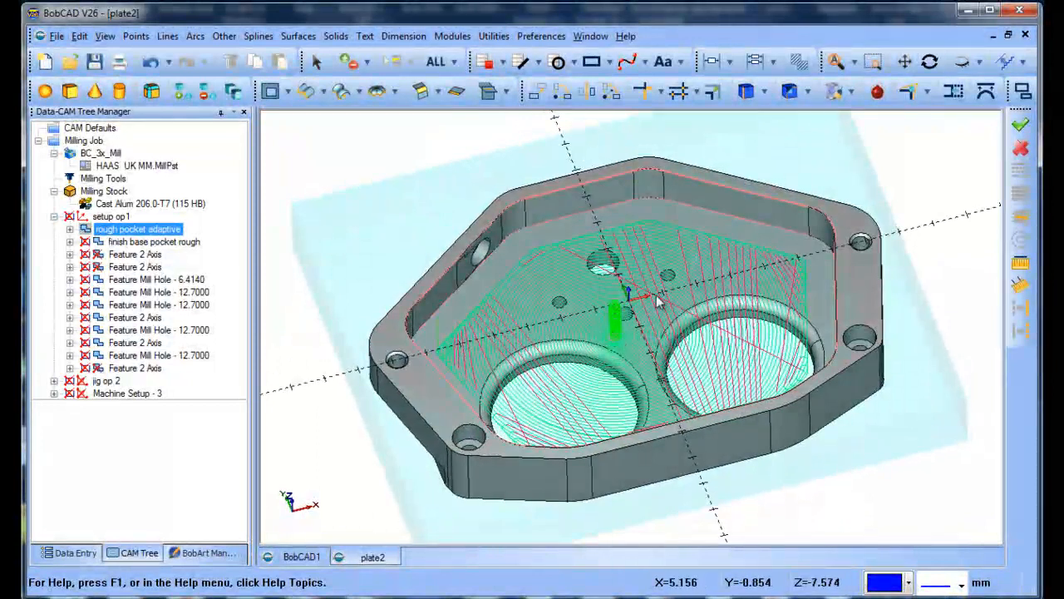
{"action": "middle_click_drag", "start_coordinate": [666, 287], "coordinate": [588, 324]}
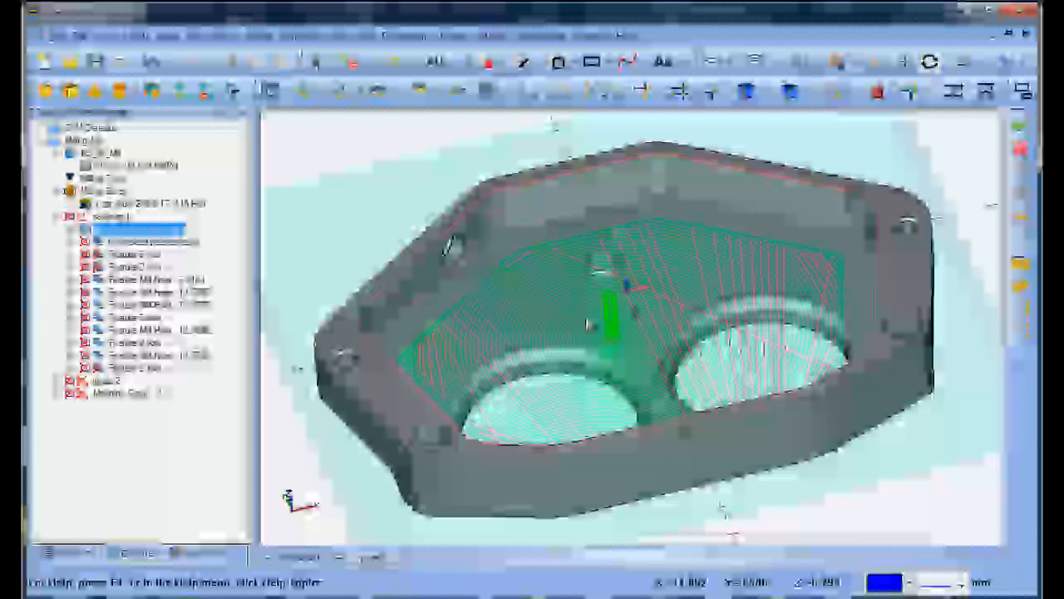
{"action": "middle_click_drag", "start_coordinate": [588, 324], "coordinate": [613, 192]}
{"action": "scroll", "coordinate": [613, 191], "scroll_direction": "up", "scroll_amount": 2}
{"action": "scroll", "coordinate": [622, 159], "scroll_direction": "up", "scroll_amount": 4}
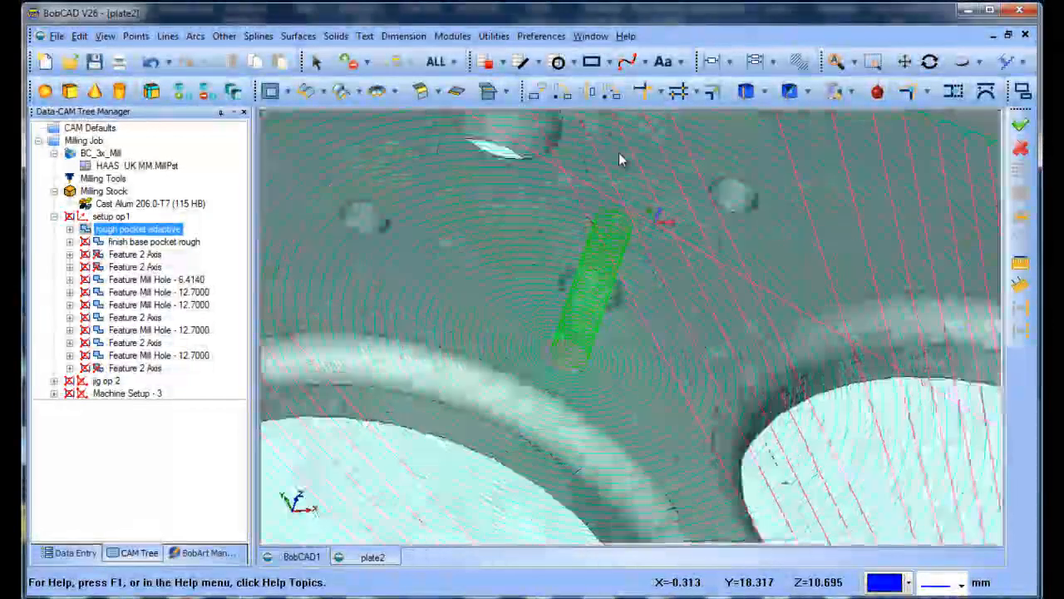
{"action": "scroll", "coordinate": [619, 160], "scroll_direction": "down", "scroll_amount": 3}
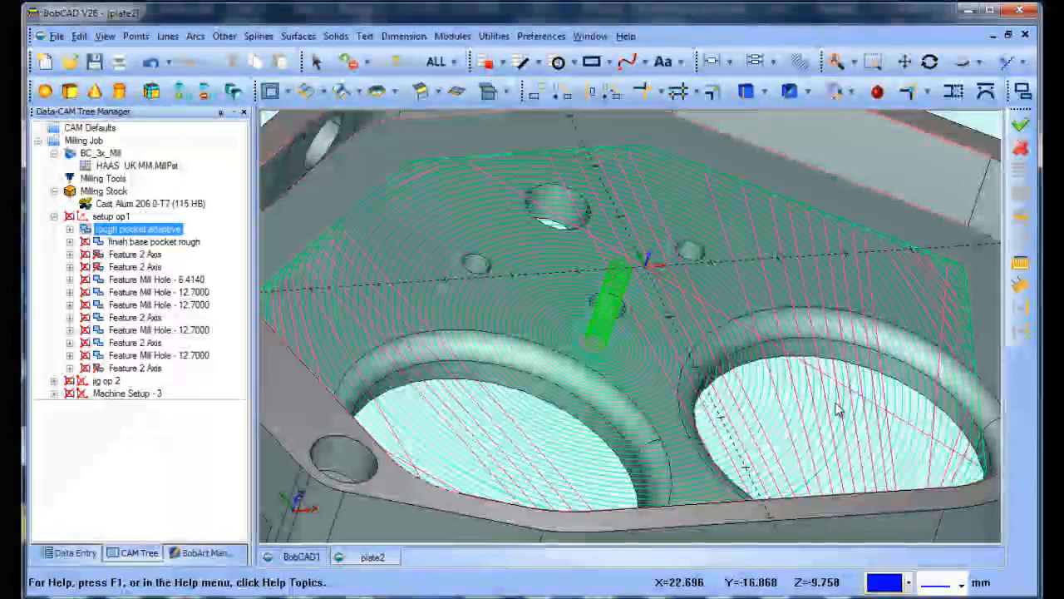
{"action": "middle_click_drag", "start_coordinate": [767, 279], "coordinate": [715, 269]}
{"action": "scroll", "coordinate": [715, 268], "scroll_direction": "down", "scroll_amount": 6}
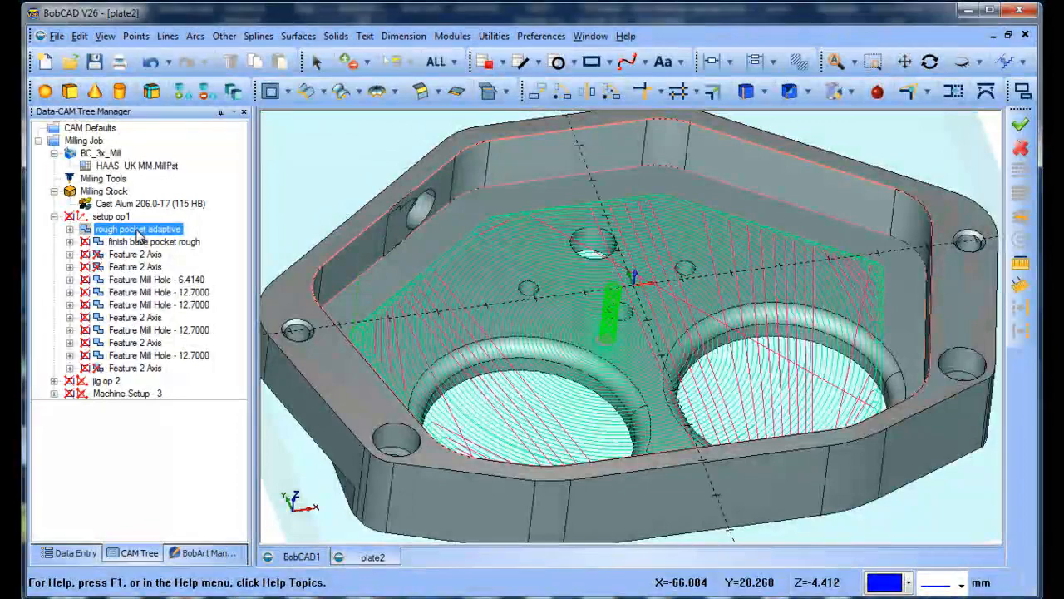
Open the rough pocket adaptive feature for editing and review its Feature, Machining Strategy, Posting and Rough tool settings up to the Patterns page.
{"action": "right_click", "coordinate": [139, 239]}
{"action": "left_click", "coordinate": [169, 236]}
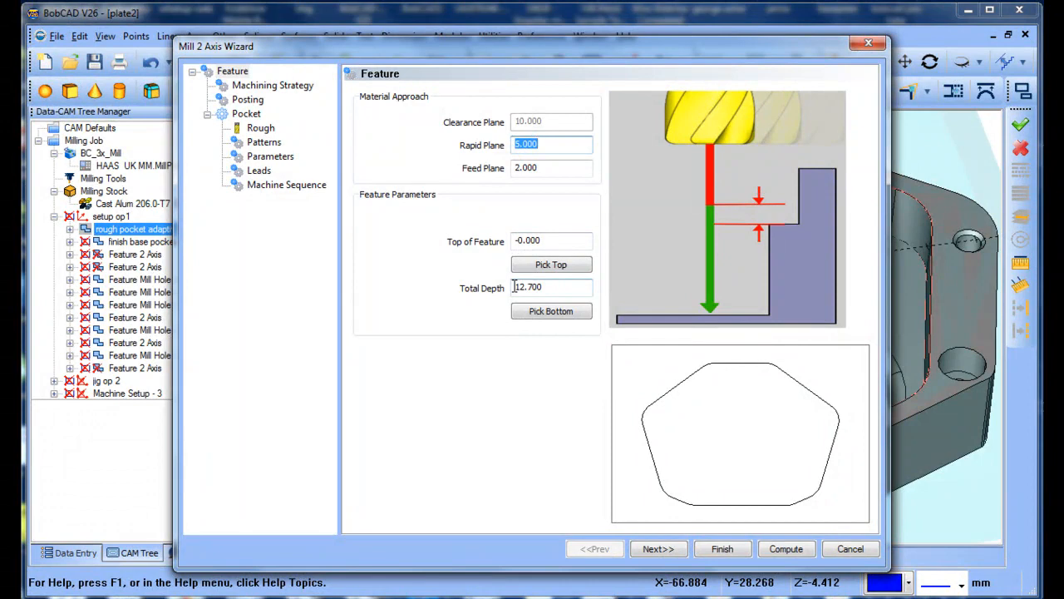
{"action": "left_click", "coordinate": [657, 549]}
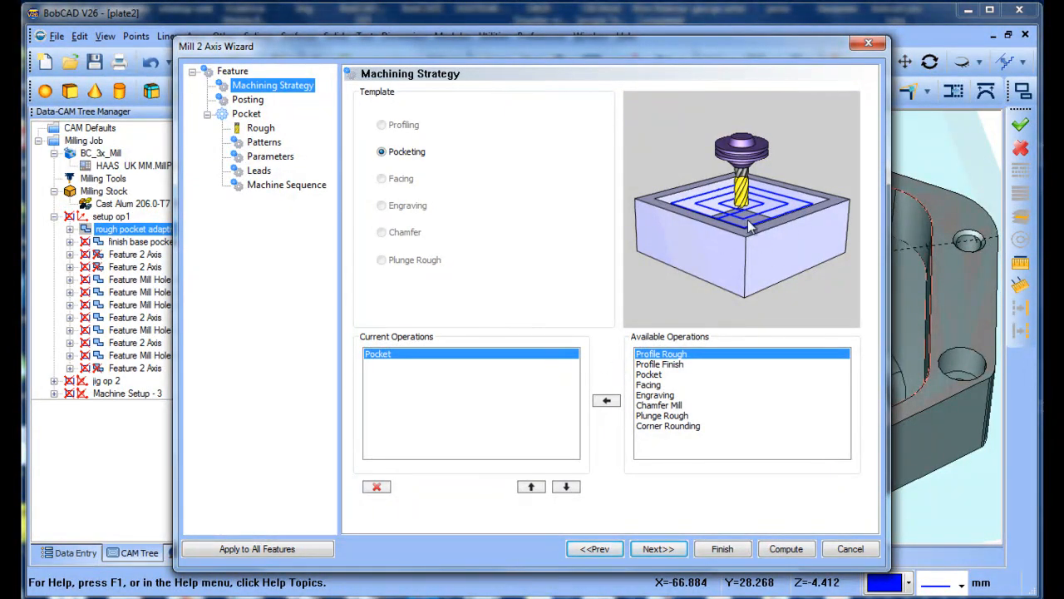
{"action": "left_click", "coordinate": [658, 549]}
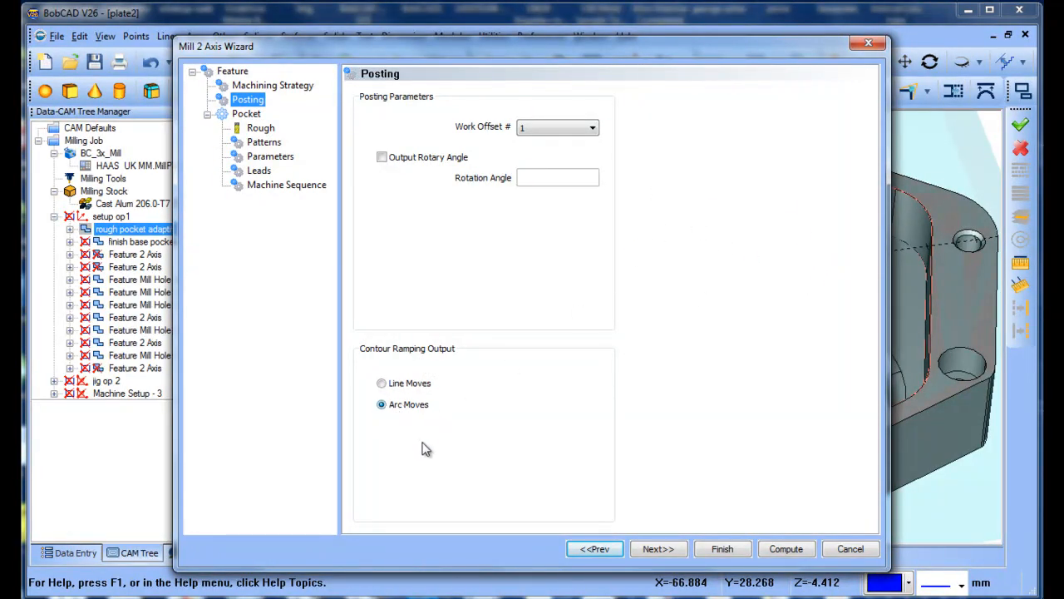
{"action": "left_click", "coordinate": [657, 550]}
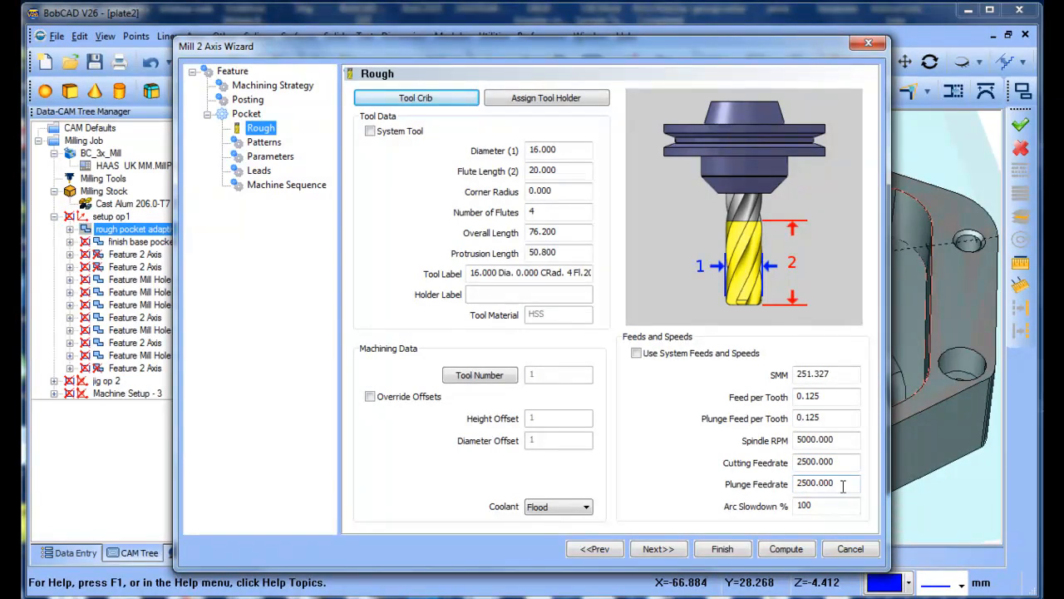
{"action": "left_click", "coordinate": [655, 550]}
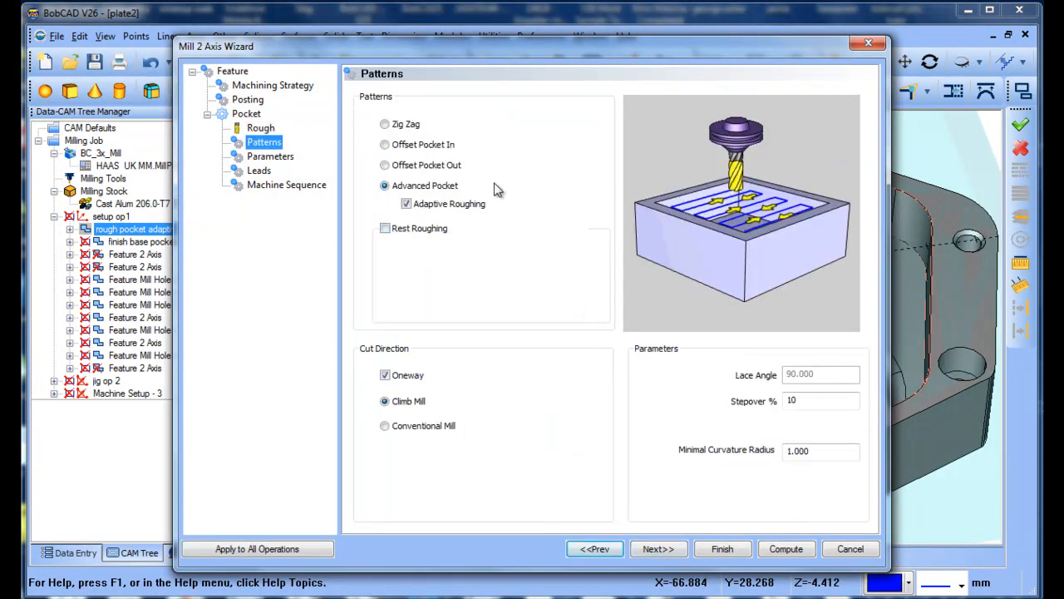
Try the Adaptive Roughing and Oneway options with conventional milling, and return the cut direction to one-way Climb Mill.
{"action": "left_click", "coordinate": [407, 205]}
{"action": "left_click", "coordinate": [406, 204]}
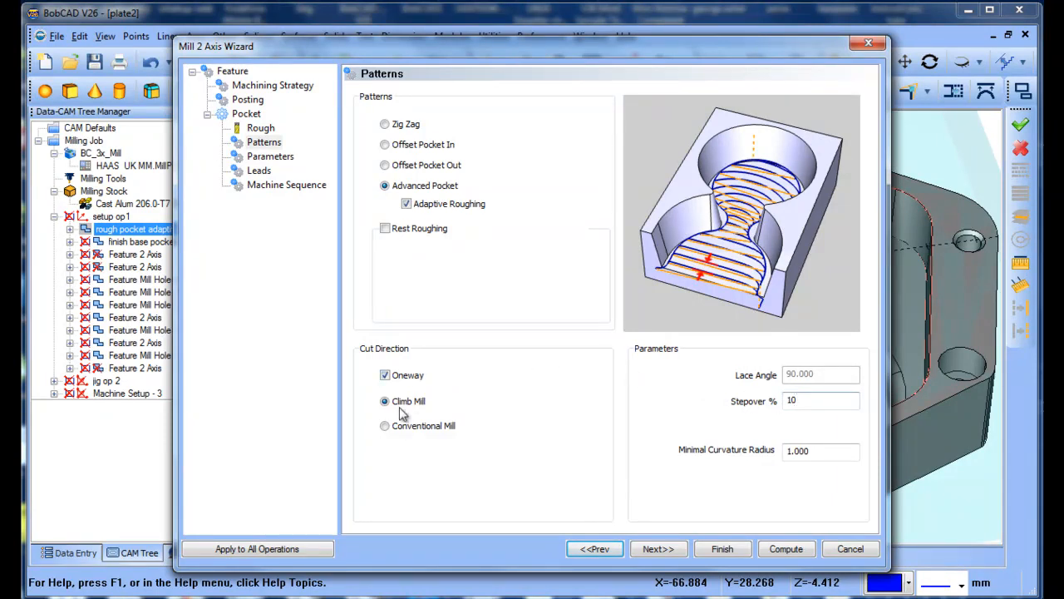
{"action": "left_click", "coordinate": [385, 375]}
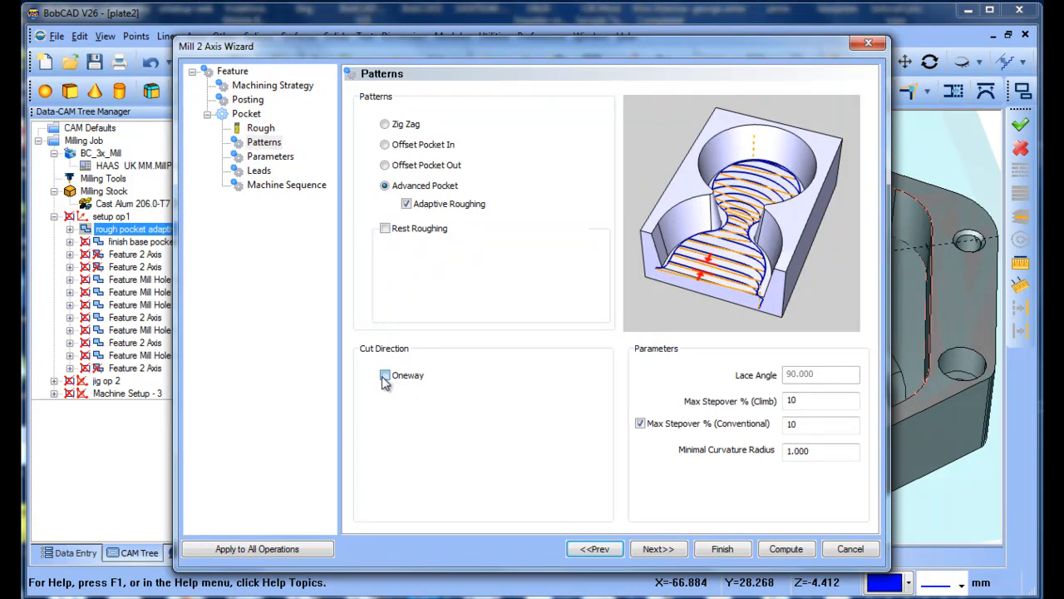
{"action": "left_click", "coordinate": [385, 375]}
{"action": "left_click", "coordinate": [385, 427]}
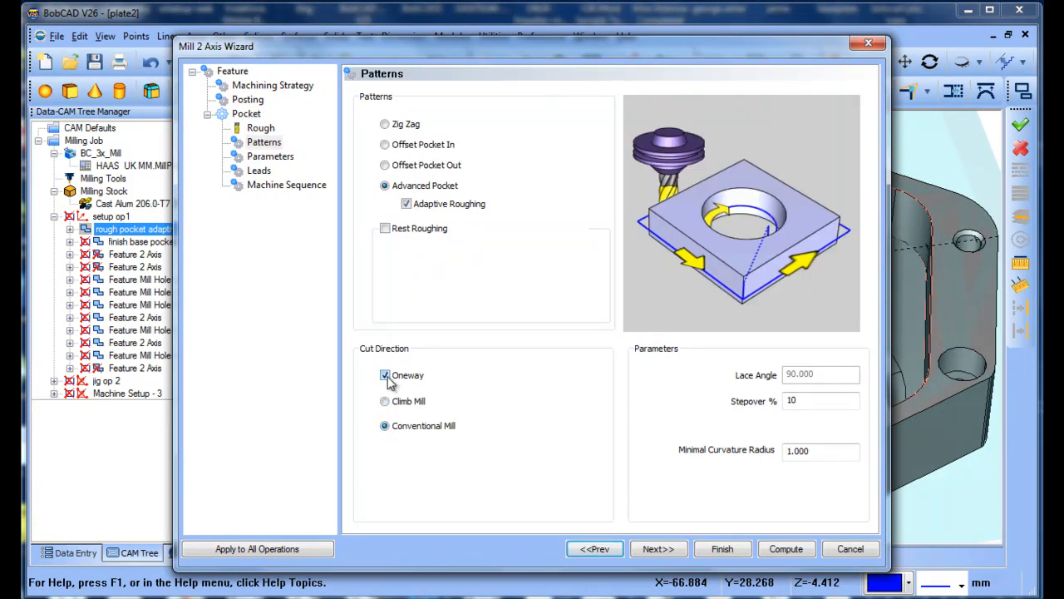
{"action": "left_click", "coordinate": [385, 375]}
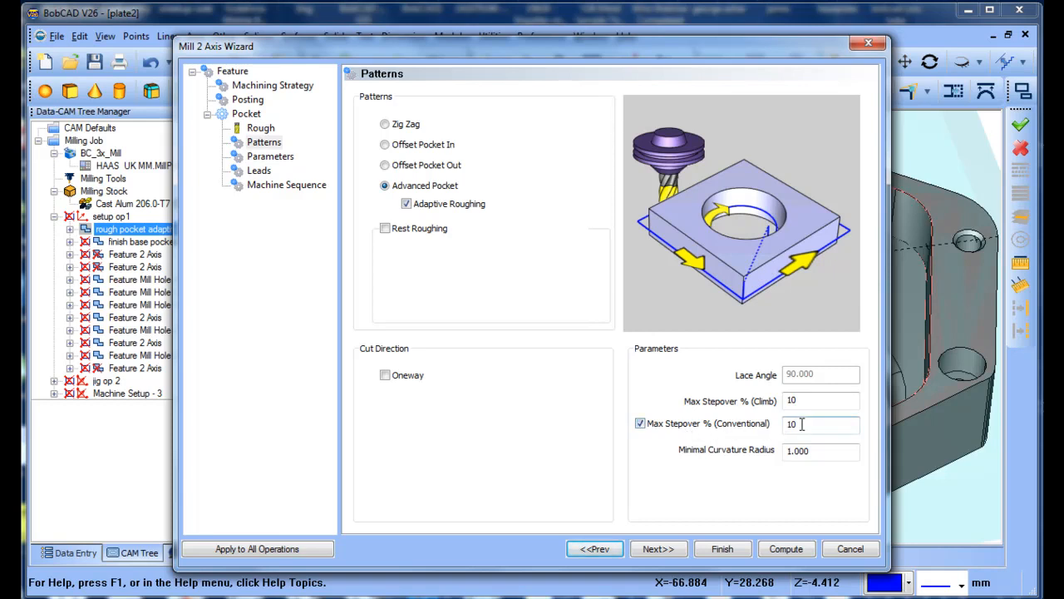
{"action": "left_click", "coordinate": [385, 375]}
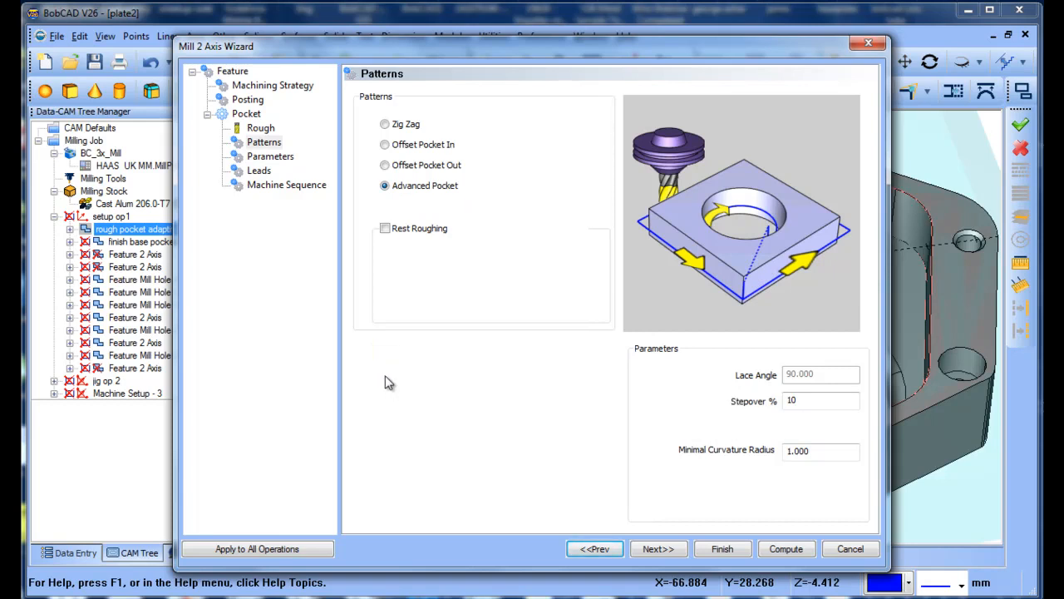
{"action": "left_click", "coordinate": [385, 376]}
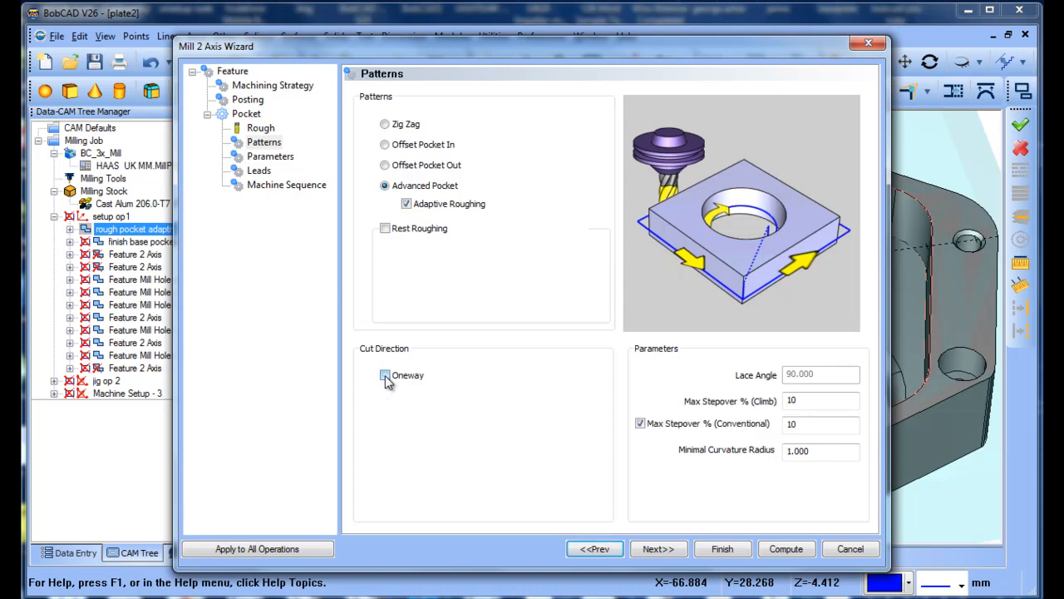
{"action": "left_click", "coordinate": [385, 376]}
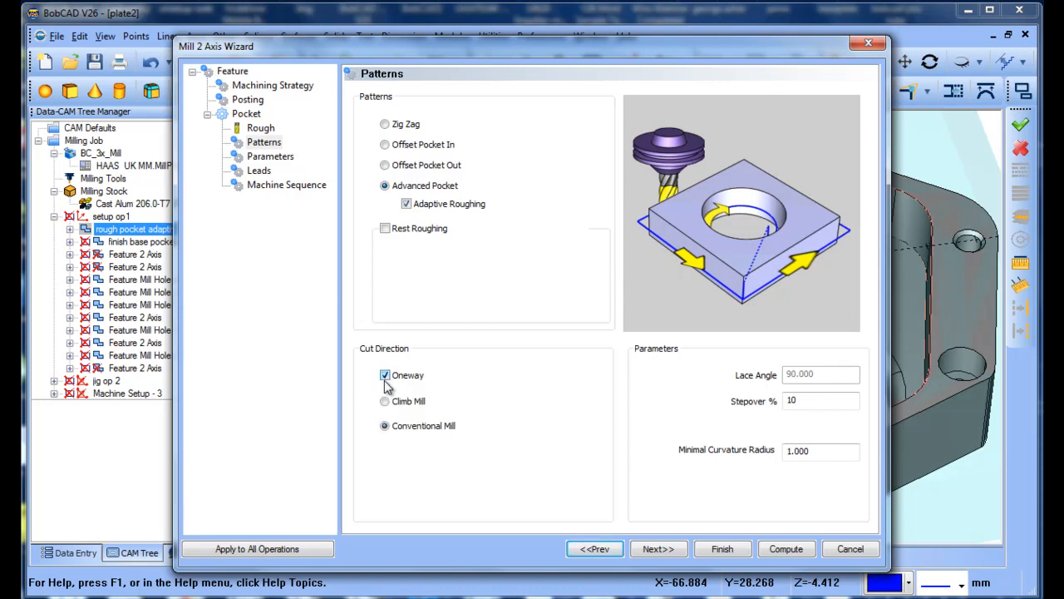
{"action": "left_click", "coordinate": [385, 401]}
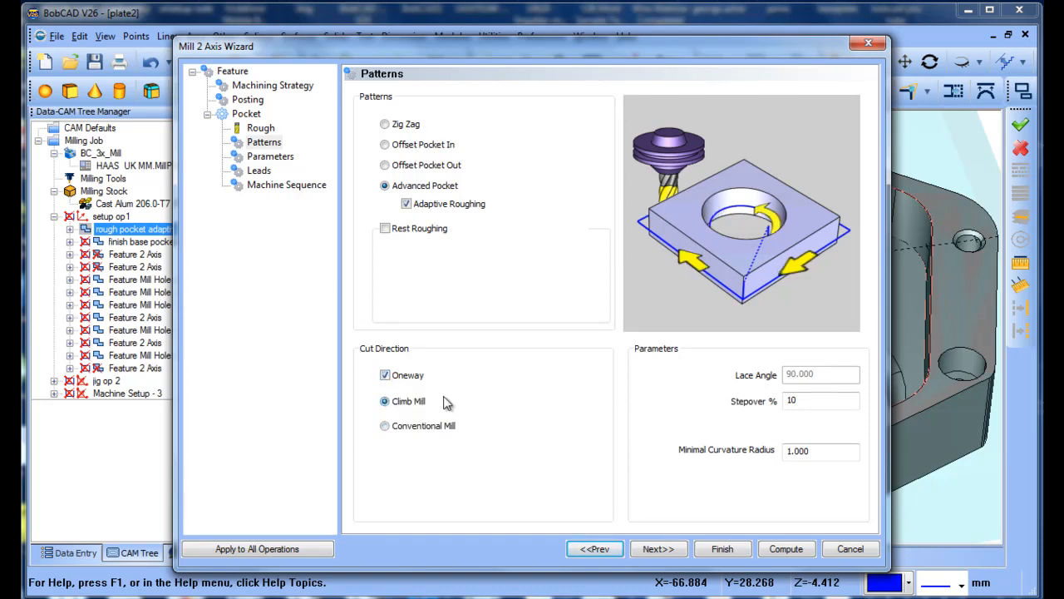
Review the pocket's Parameters, Leads and Machine Sequence settings, and leave the feature wizard without saving changes.
{"action": "left_click", "coordinate": [669, 551]}
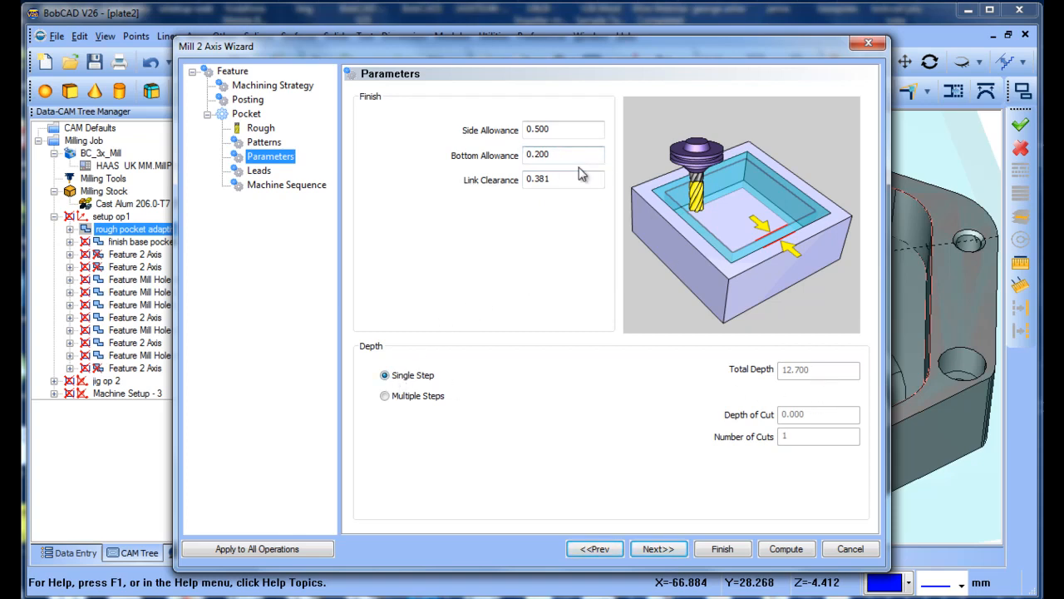
{"action": "left_click", "coordinate": [666, 551]}
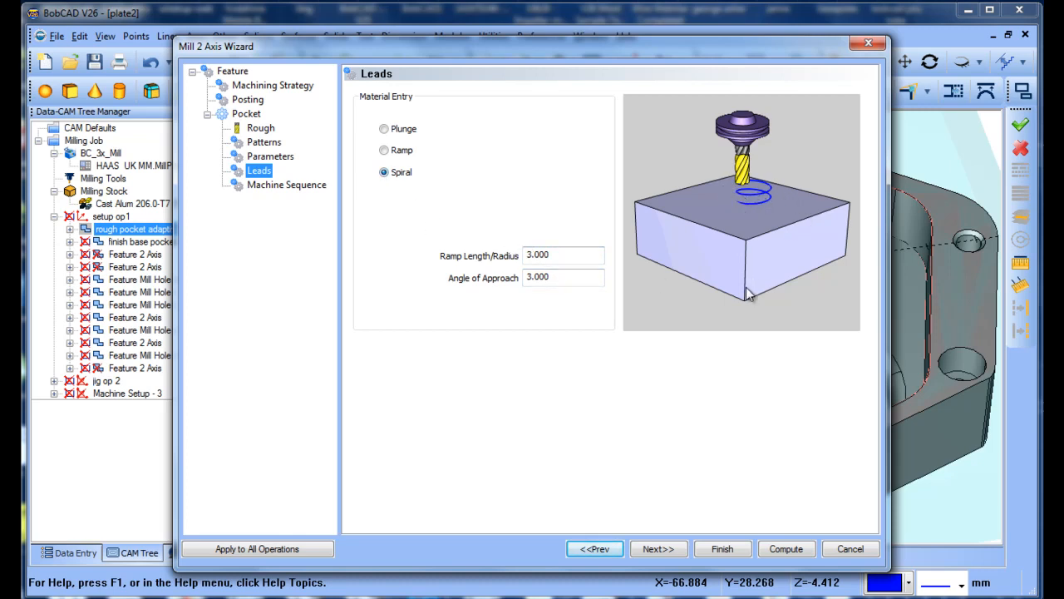
{"action": "left_click", "coordinate": [661, 551]}
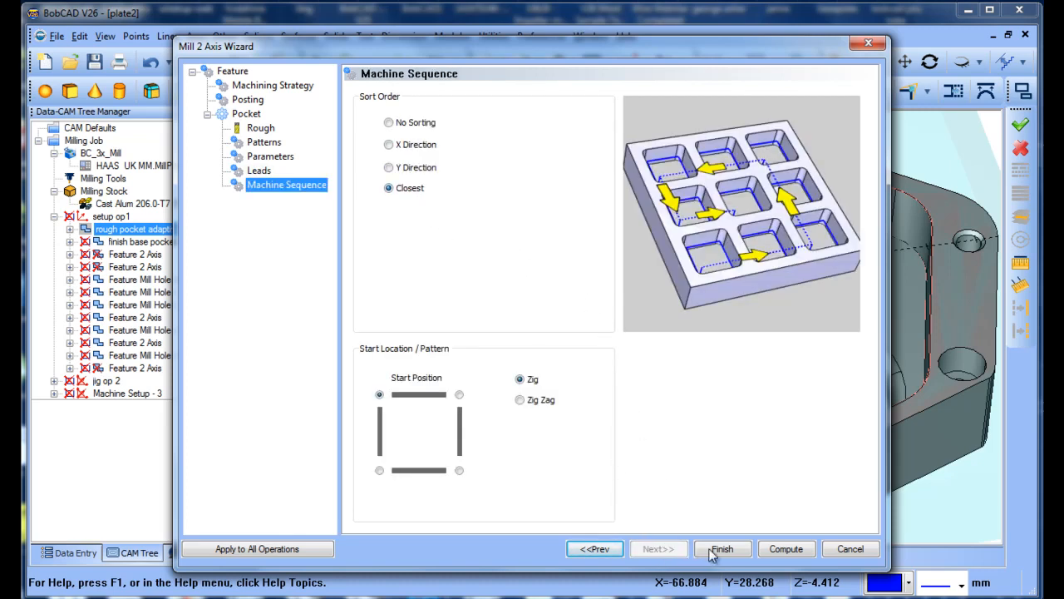
{"action": "left_click", "coordinate": [848, 548]}
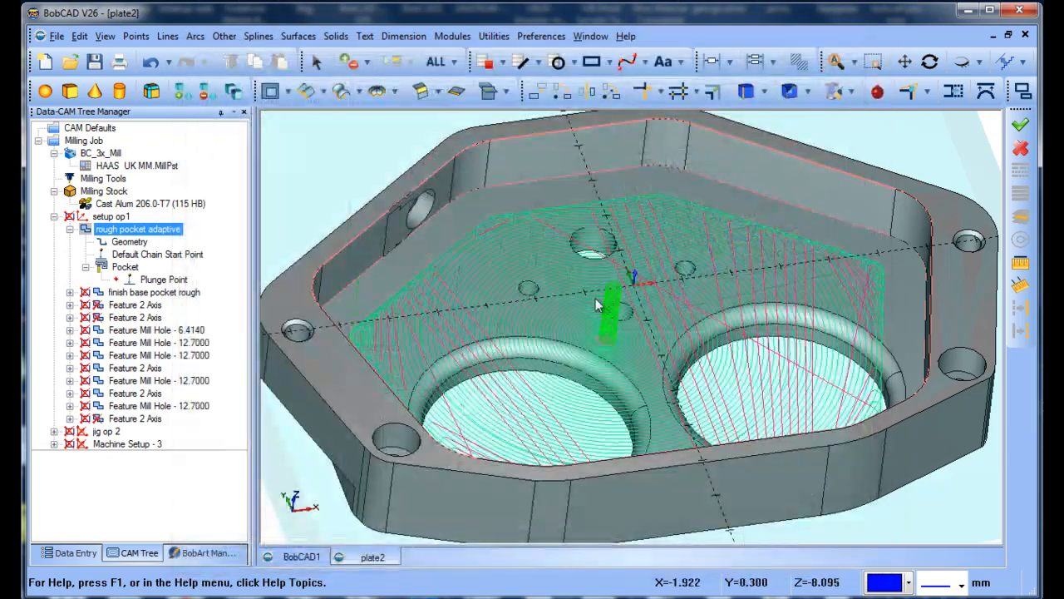
{"action": "middle_click_drag", "start_coordinate": [546, 303], "coordinate": [569, 334]}
{"action": "scroll", "coordinate": [550, 325], "scroll_direction": "down", "scroll_amount": 4}
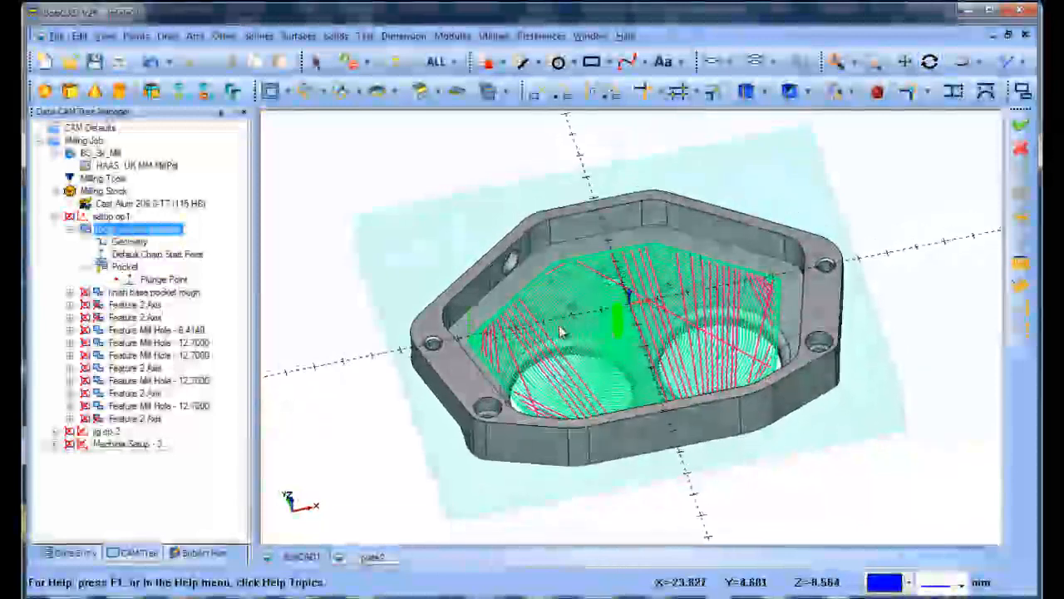
Launch the machining simulation for the milling job and check its operations against the features under setup op1.
{"action": "middle_click_drag", "start_coordinate": [664, 317], "coordinate": [641, 326]}
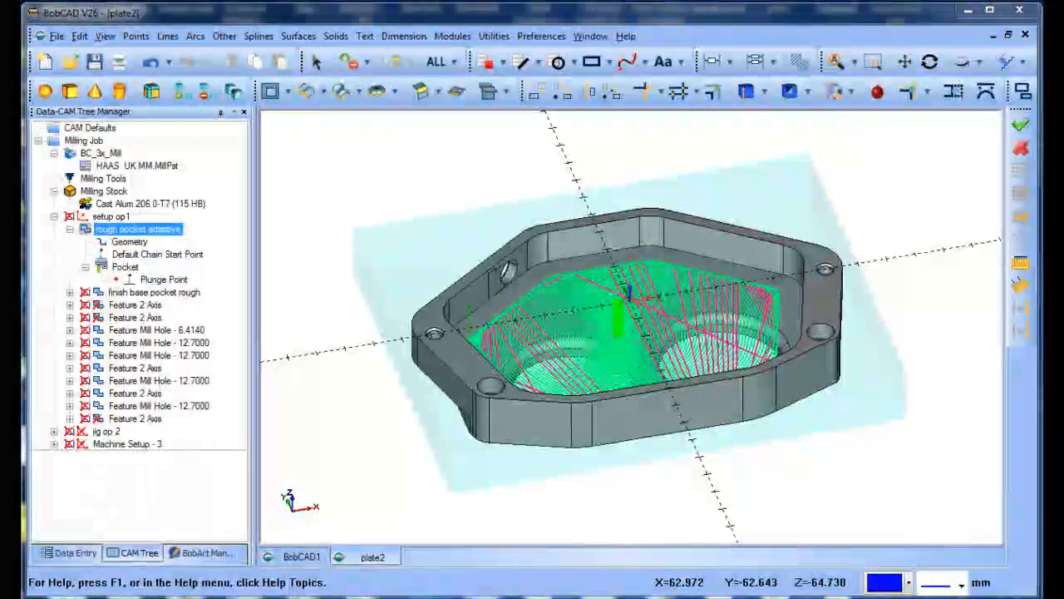
{"action": "left_click", "coordinate": [452, 36]}
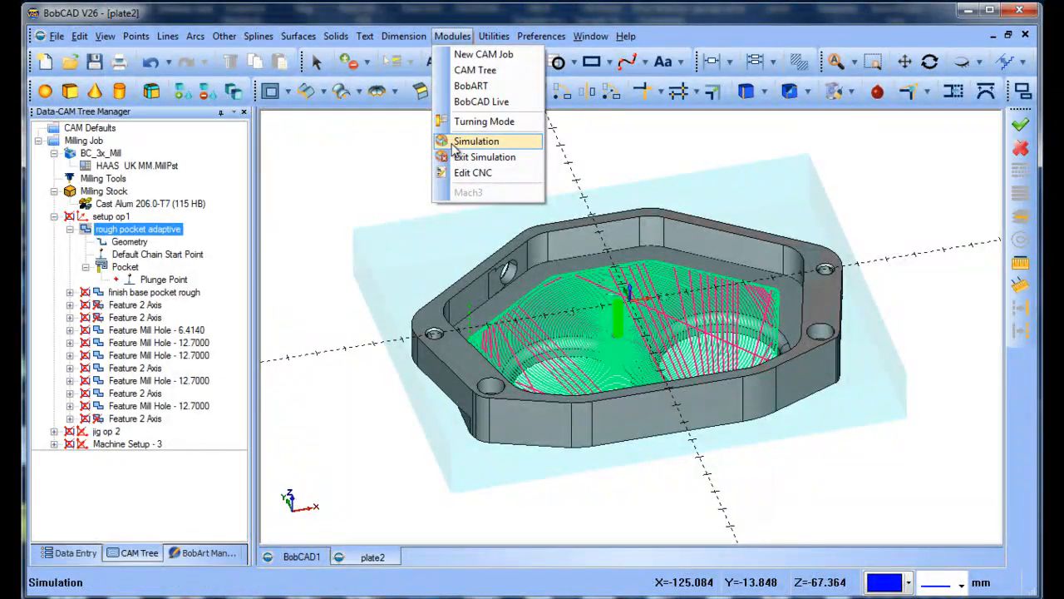
{"action": "left_click", "coordinate": [453, 141]}
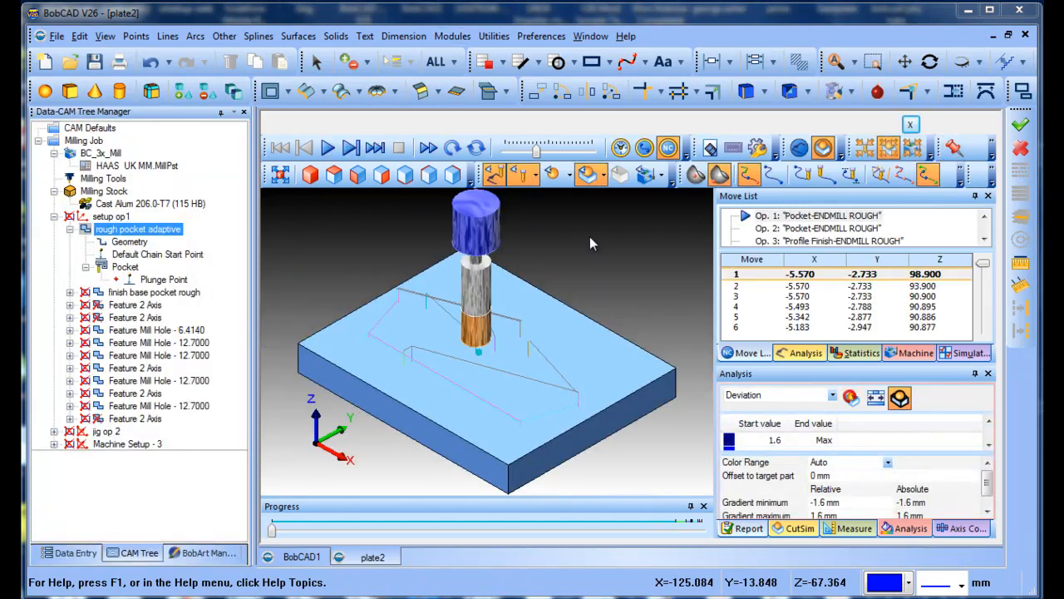
{"action": "left_click", "coordinate": [751, 273]}
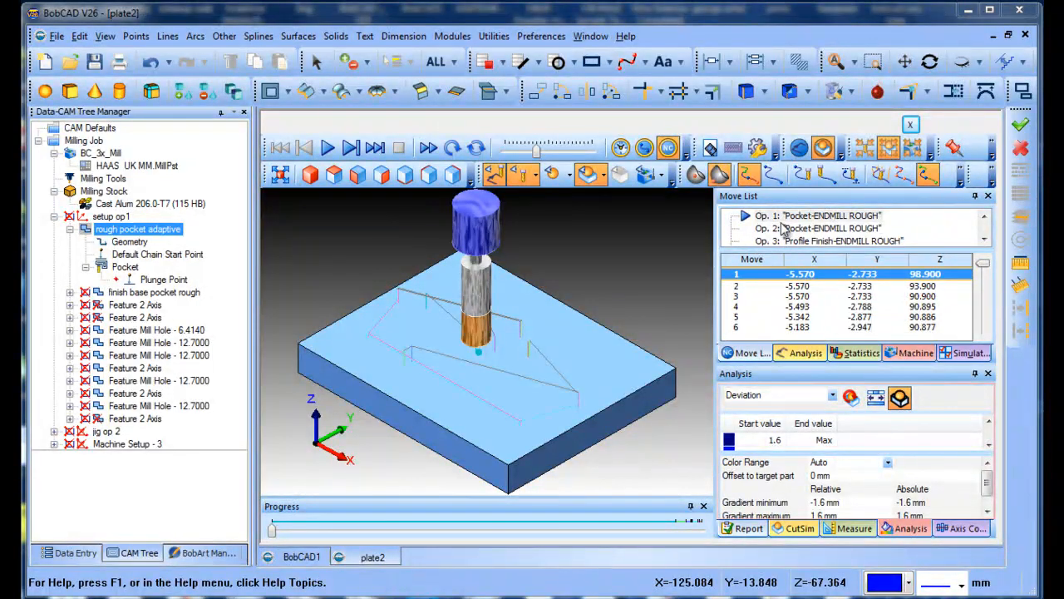
{"action": "left_click", "coordinate": [129, 305]}
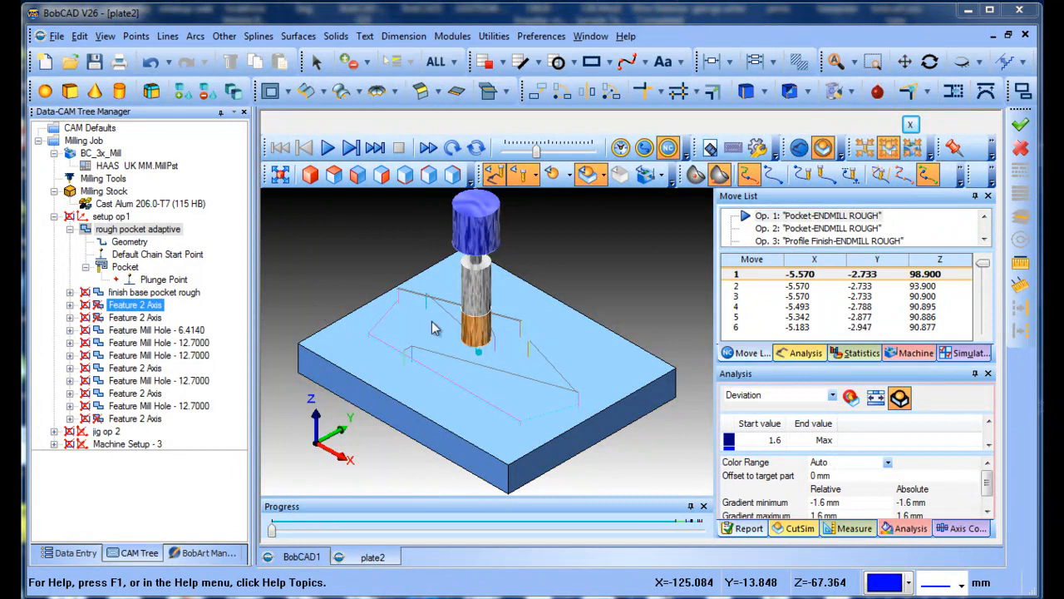
Hide the toolpath and the target part in the simulation, leaving only the tool and the stock displayed.
{"action": "left_click", "coordinate": [494, 176]}
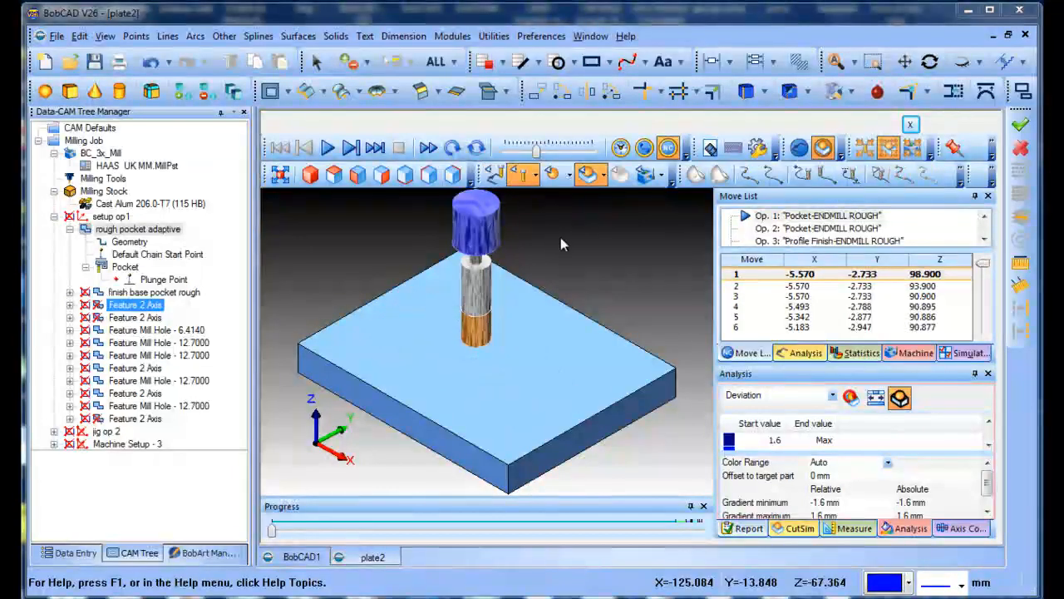
{"action": "left_click", "coordinate": [585, 183]}
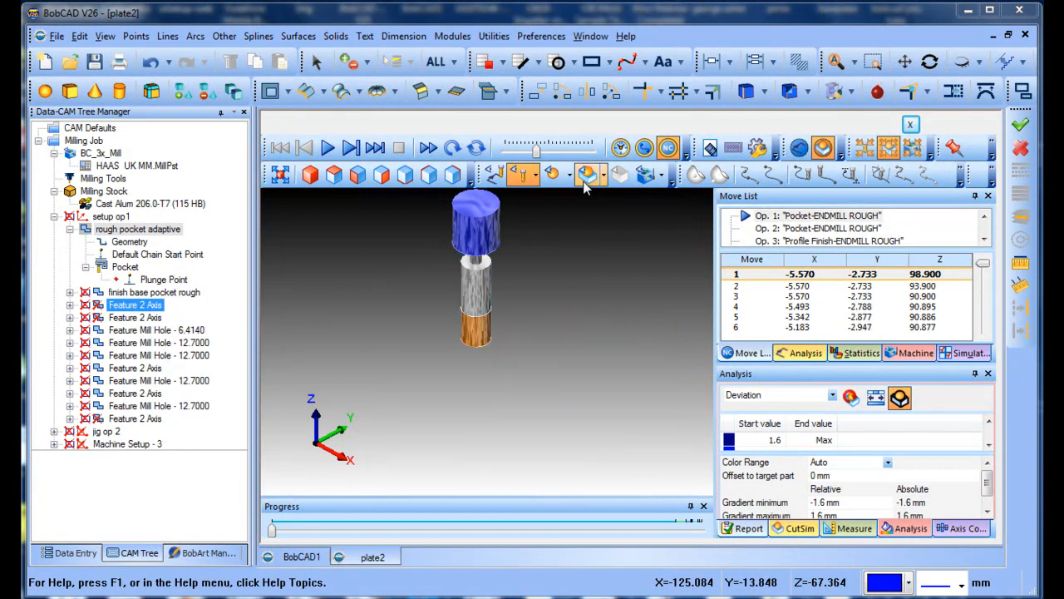
{"action": "left_click", "coordinate": [586, 181]}
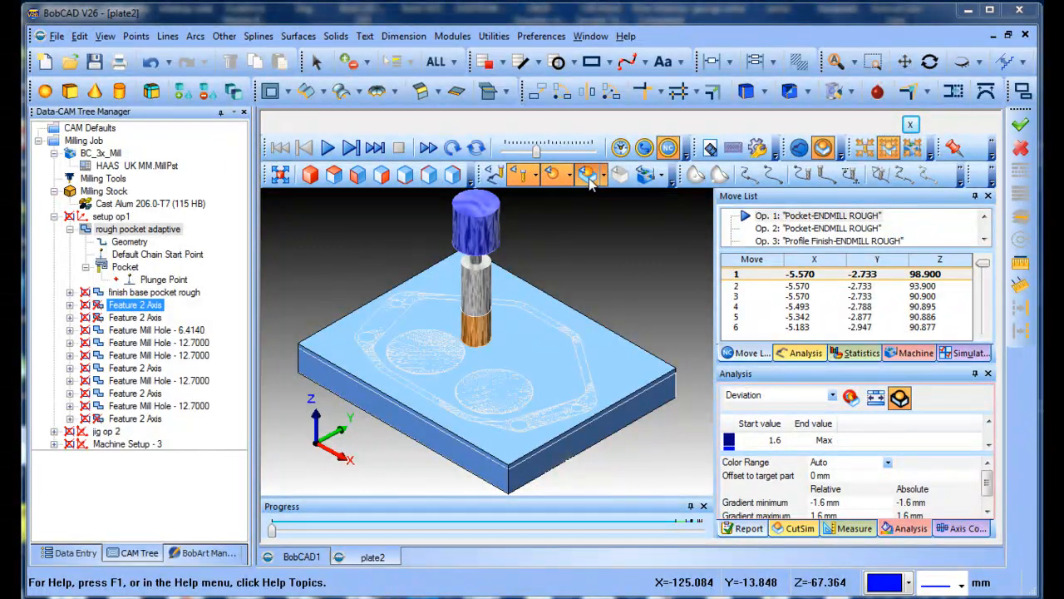
{"action": "left_click", "coordinate": [589, 183]}
{"action": "left_click", "coordinate": [589, 183]}
{"action": "left_click", "coordinate": [551, 175]}
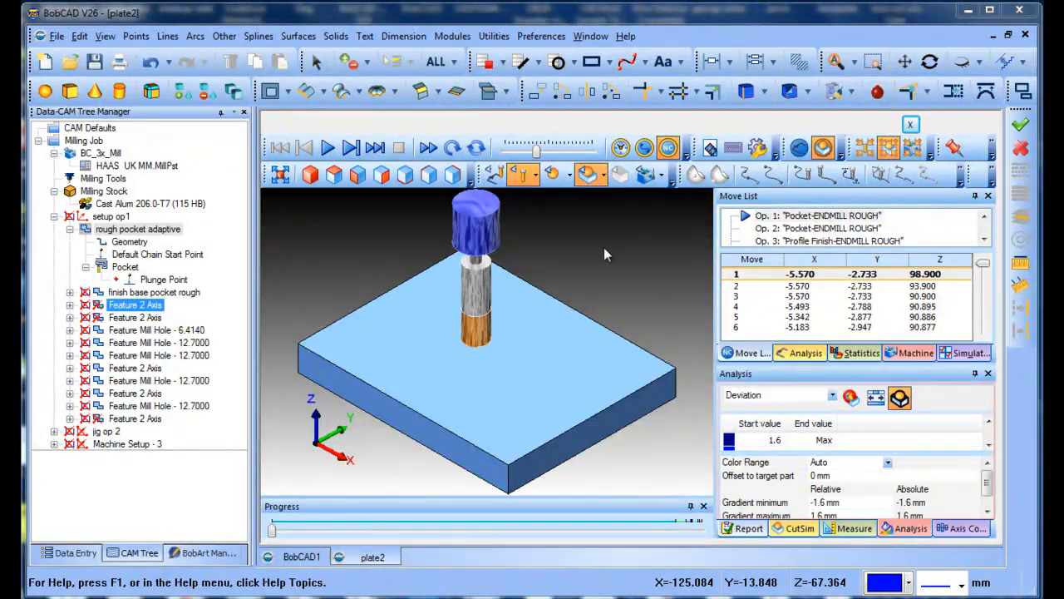
Run the simulation of the first pocket roughing operation and adjust the playback speed to watch the spiral entry and adaptive cuts.
{"action": "left_click", "coordinate": [329, 148]}
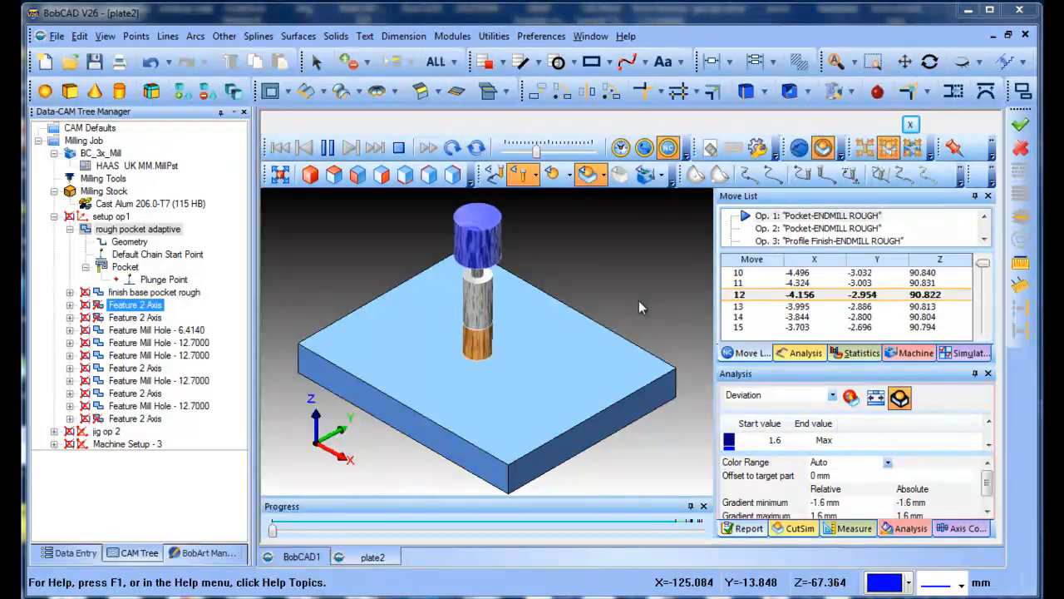
{"action": "left_click_drag", "start_coordinate": [536, 151], "coordinate": [561, 155]}
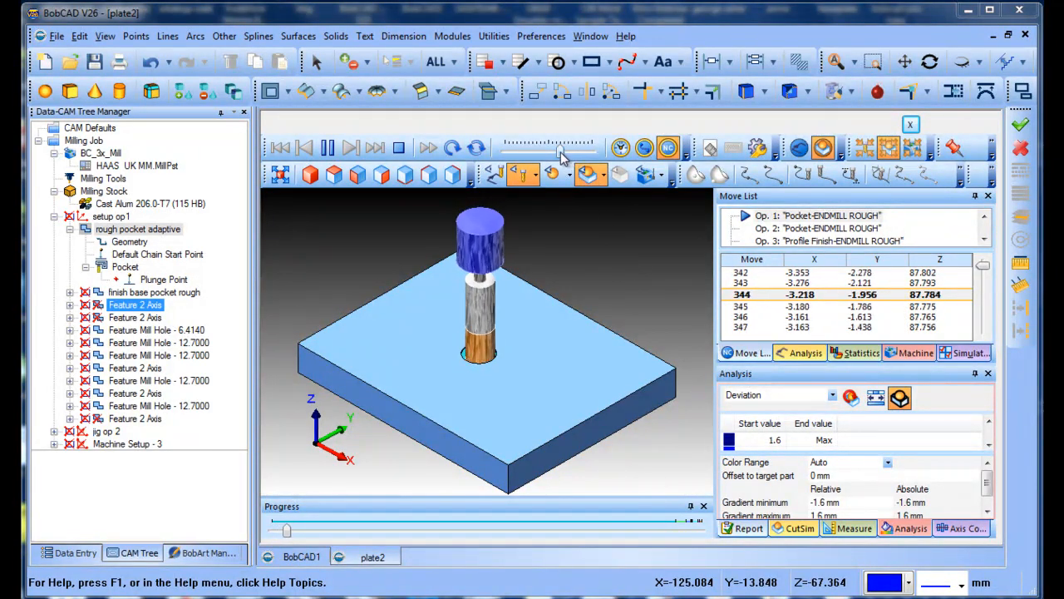
{"action": "left_click_drag", "start_coordinate": [561, 153], "coordinate": [575, 153]}
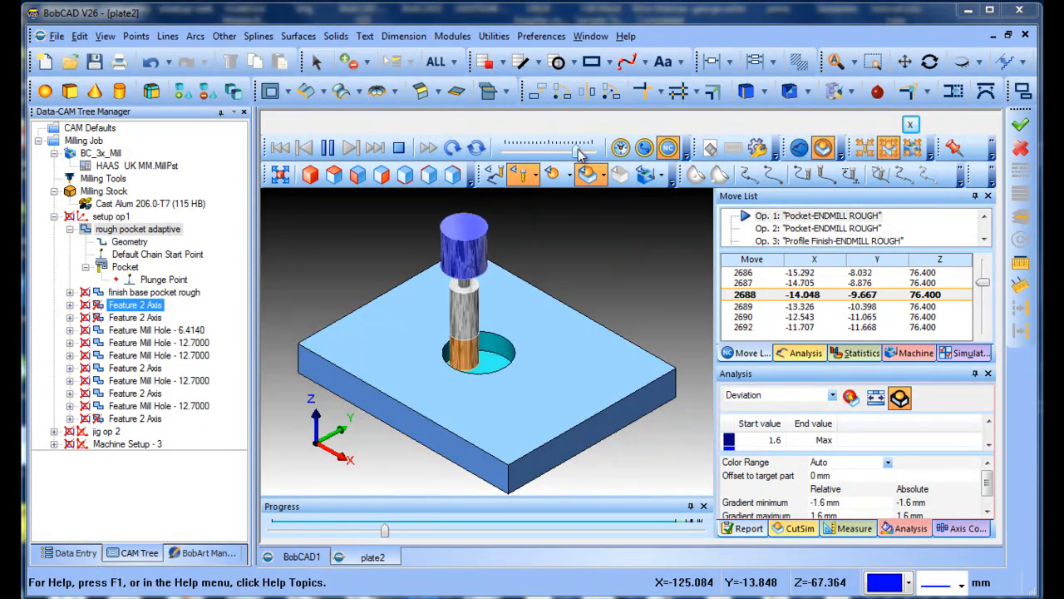
{"action": "left_click_drag", "start_coordinate": [568, 152], "coordinate": [557, 153]}
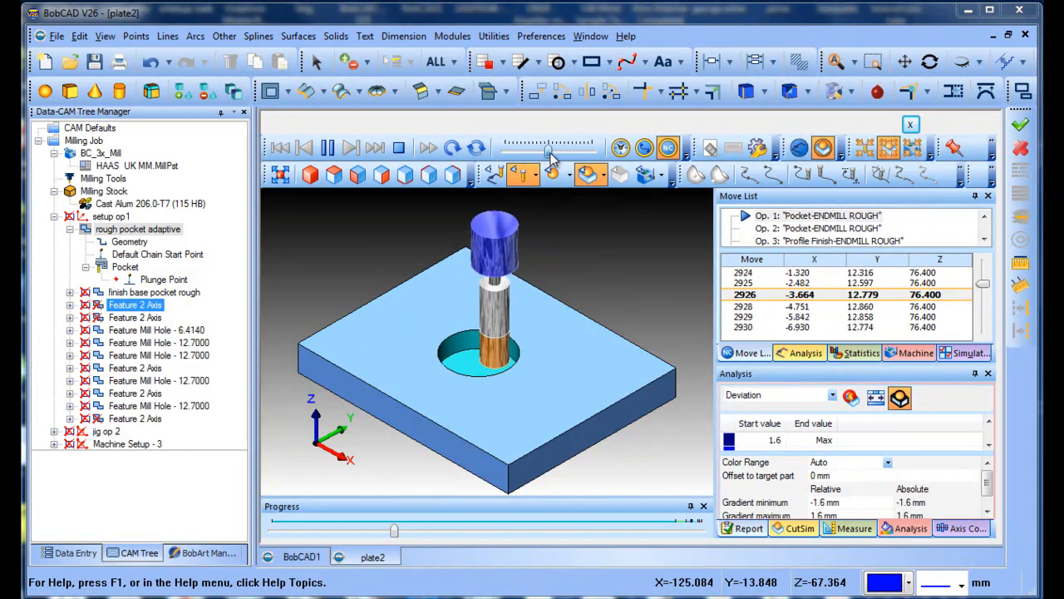
{"action": "left_click_drag", "start_coordinate": [550, 152], "coordinate": [553, 153]}
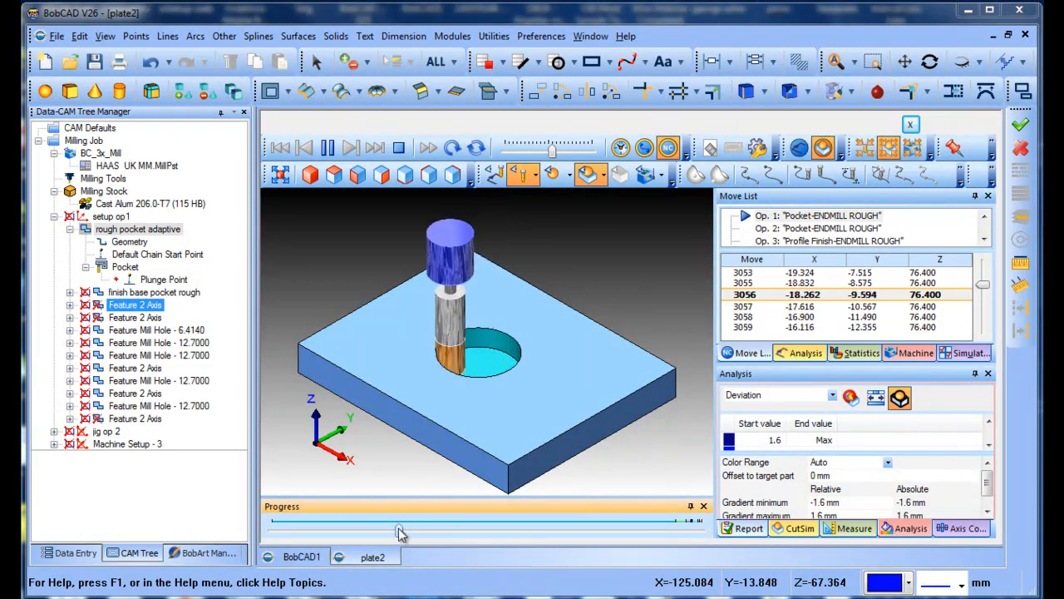
Skip ahead in the pocket roughing simulation, play it faster through to the Profile Finish operation, and exit the simulation.
{"action": "left_click_drag", "start_coordinate": [402, 532], "coordinate": [614, 524]}
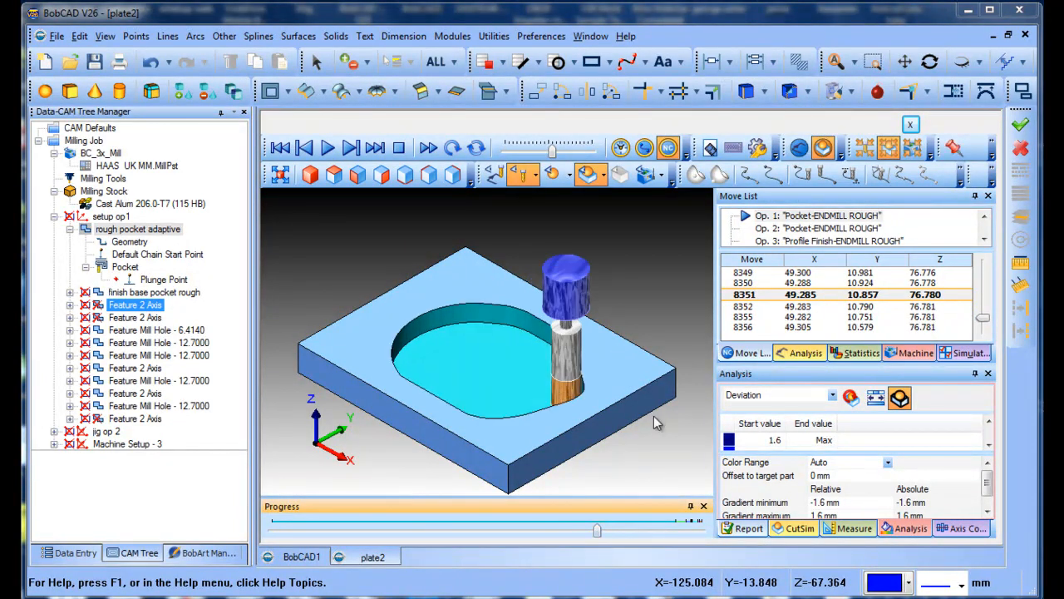
{"action": "left_click", "coordinate": [327, 148]}
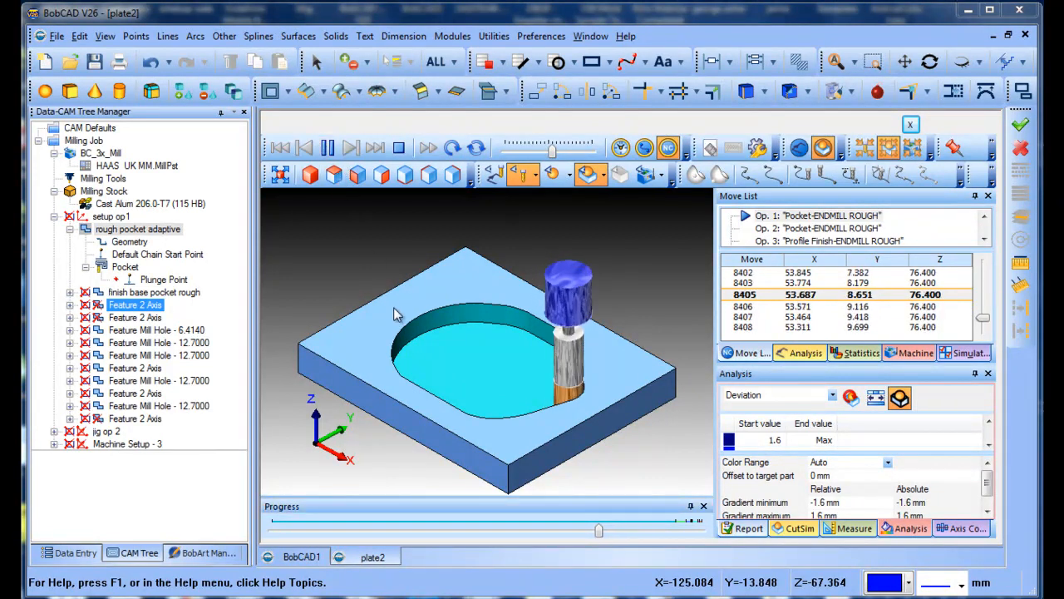
{"action": "left_click_drag", "start_coordinate": [549, 151], "coordinate": [570, 154]}
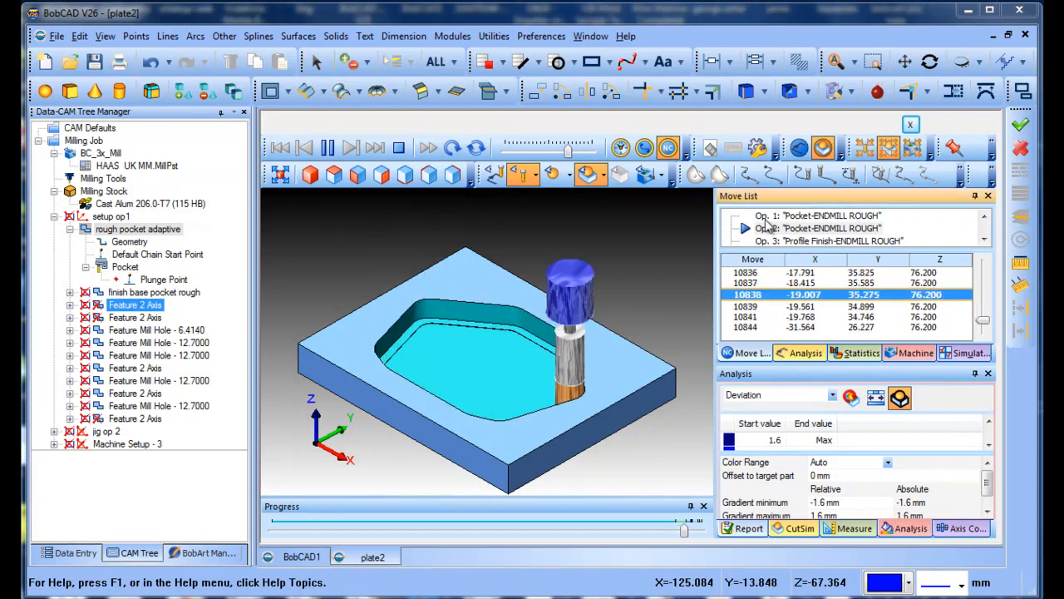
{"action": "left_click", "coordinate": [326, 149]}
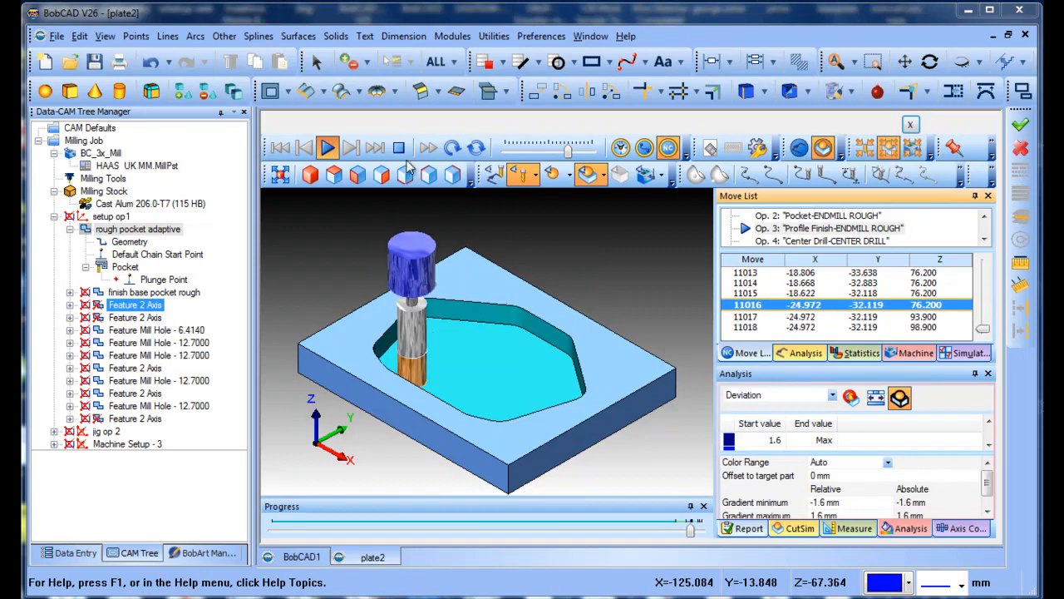
{"action": "left_click", "coordinate": [911, 125]}
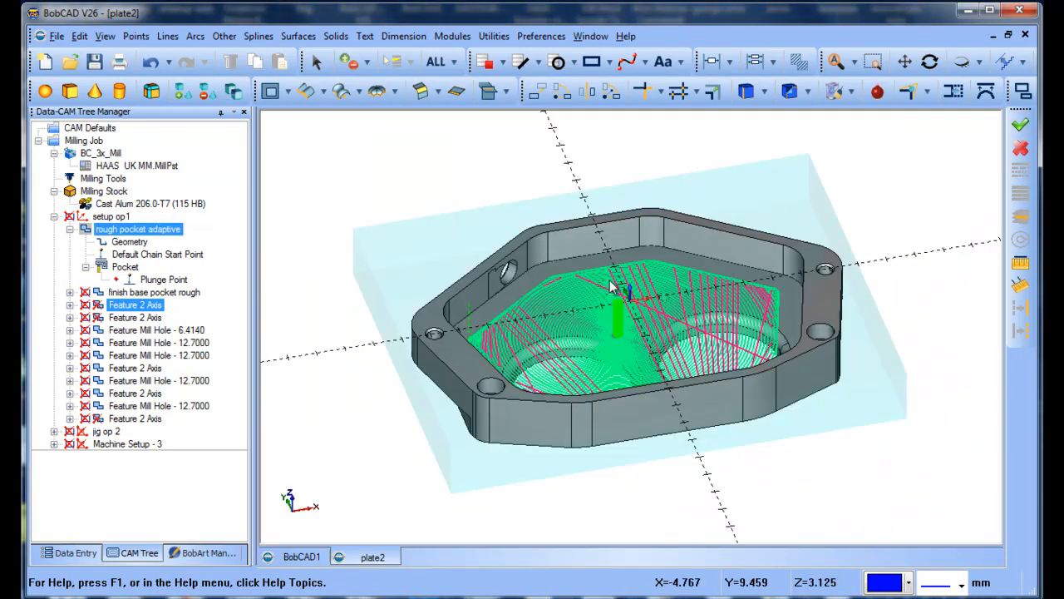